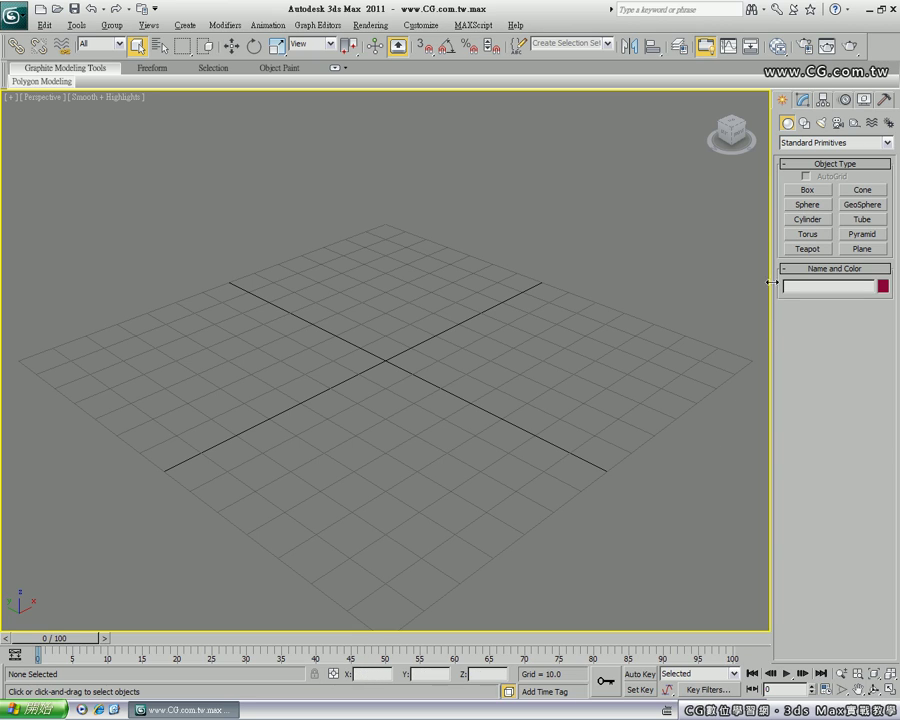
- Draw a circle of radius 21.993 at the grid origin and render the view, which comes out black
{"action": "left_click", "coordinate": [804, 125]}
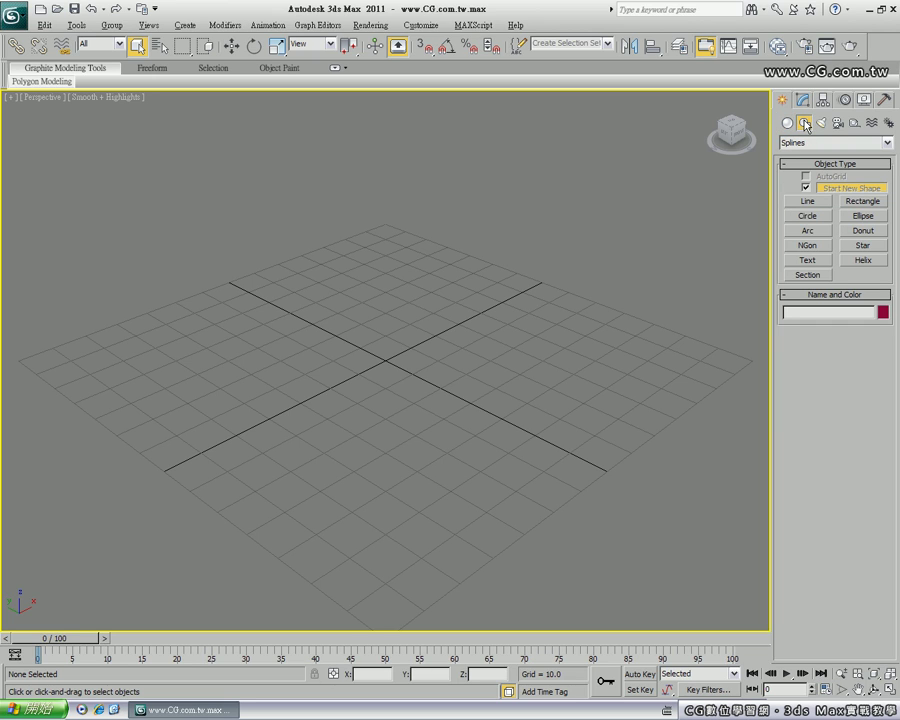
{"action": "left_click", "coordinate": [805, 217]}
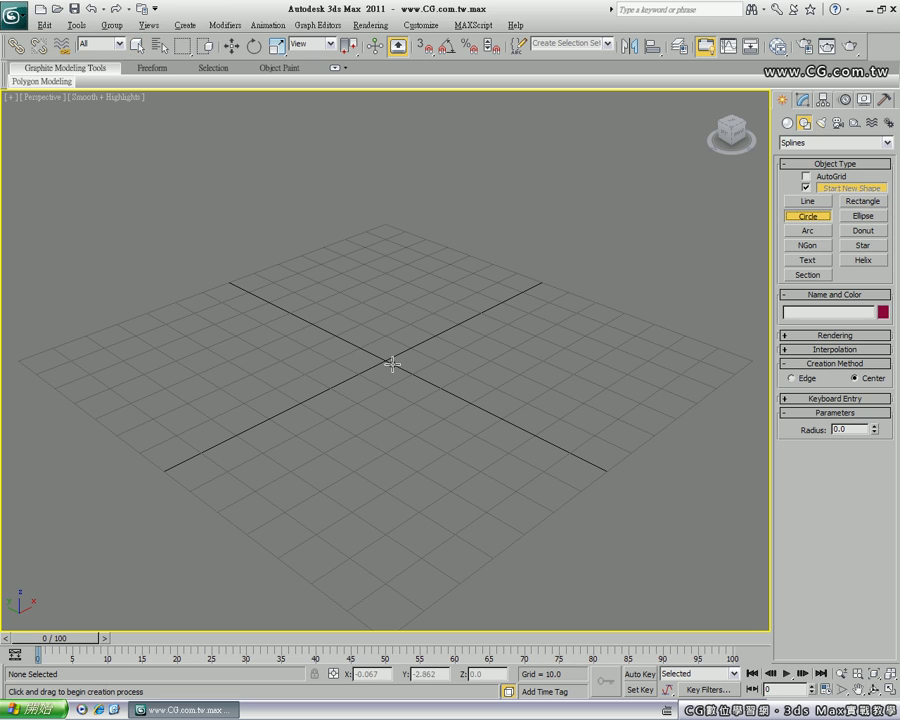
{"action": "left_click_drag", "start_coordinate": [386, 359], "coordinate": [454, 388]}
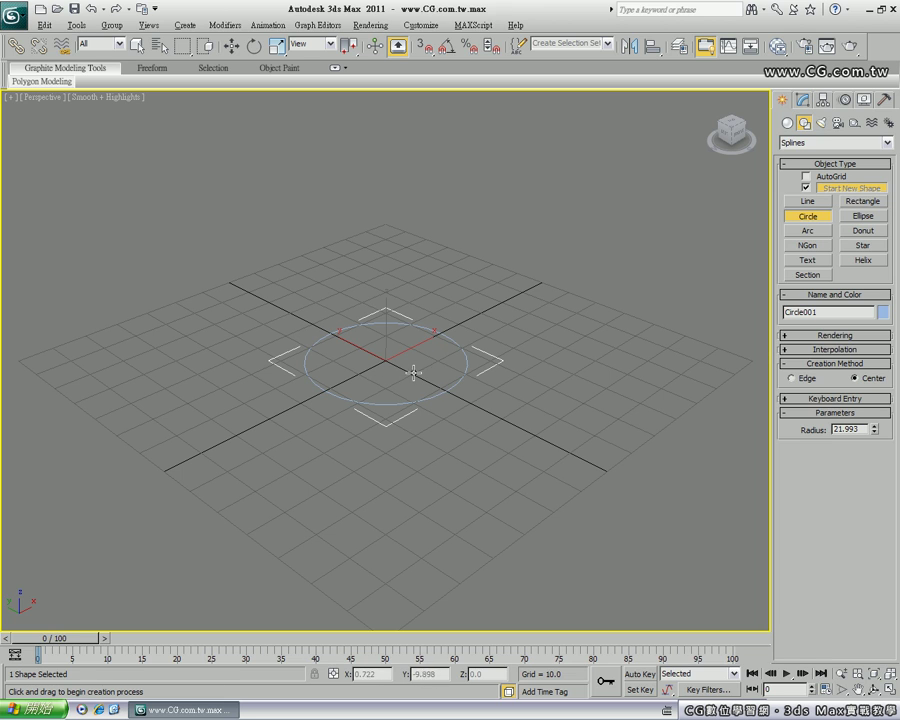
{"action": "left_click", "coordinate": [848, 47]}
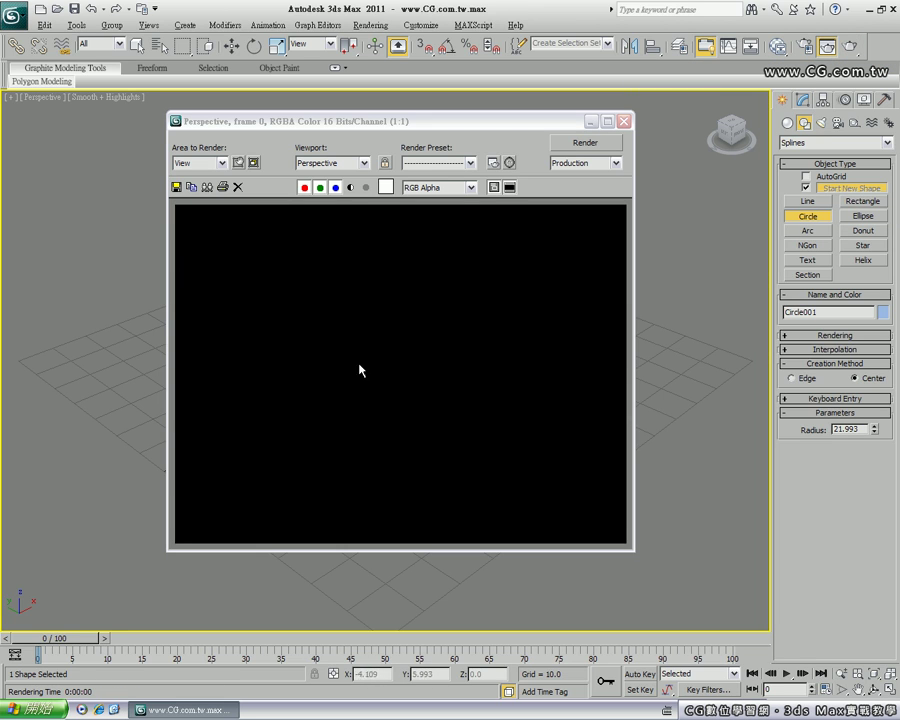
- Minimize the black render window to show the circle in the perspective view again
{"action": "left_click", "coordinate": [590, 121]}
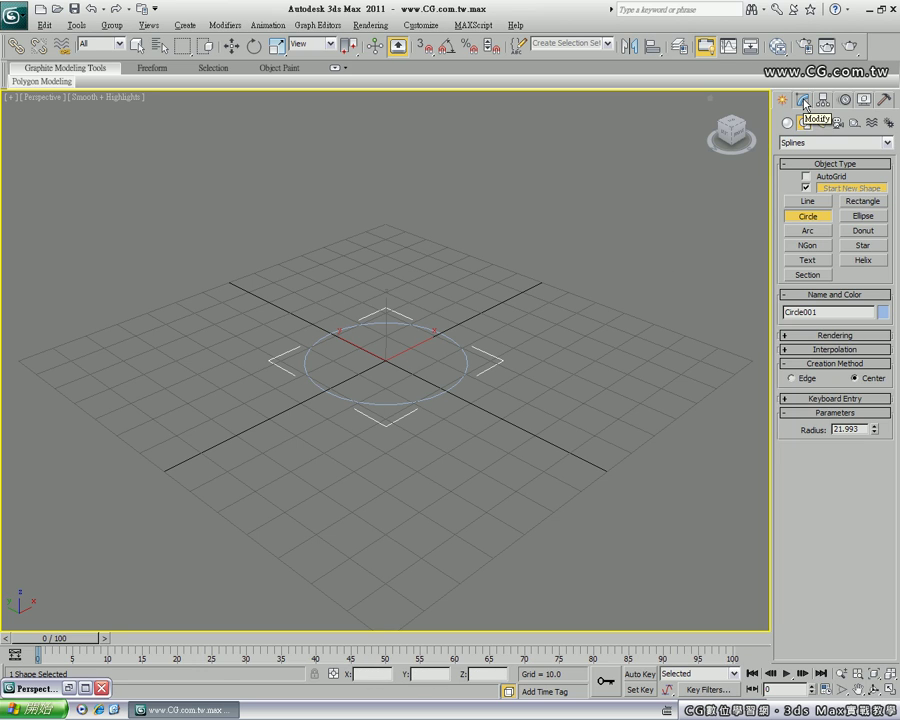
- Show Circle001 in the Modify panel and step down its Modifier List to Extrude
{"action": "left_click", "coordinate": [806, 101]}
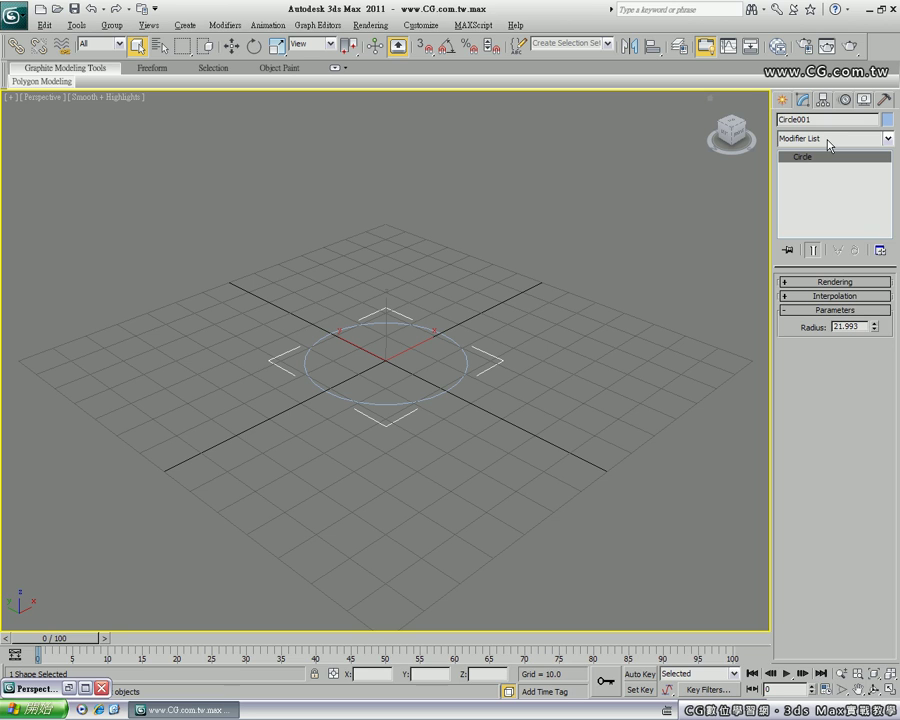
{"action": "left_click", "coordinate": [887, 139]}
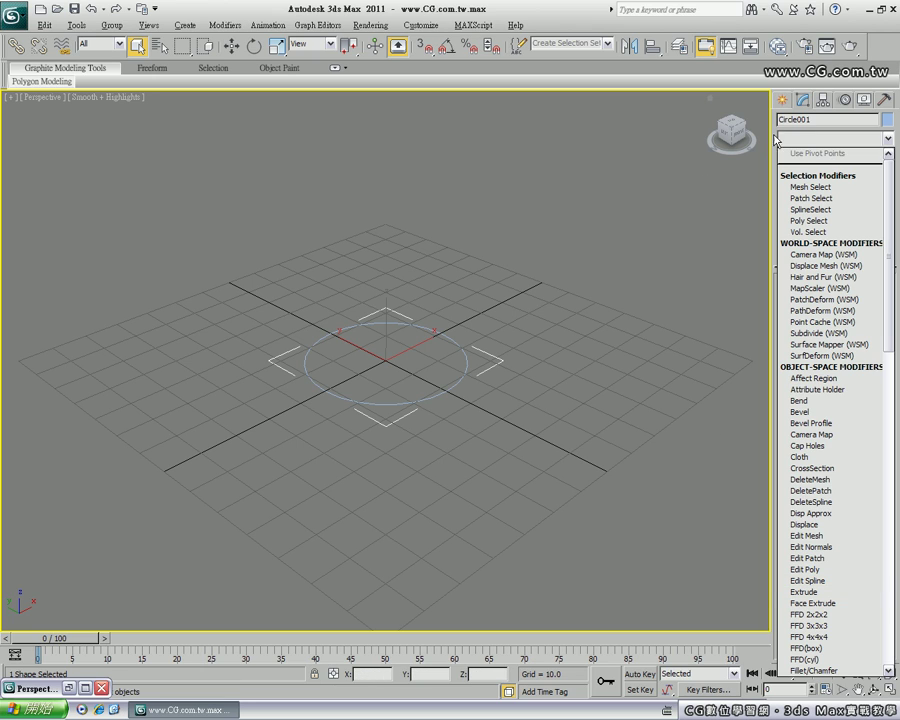
{"action": "left_click", "coordinate": [828, 140]}
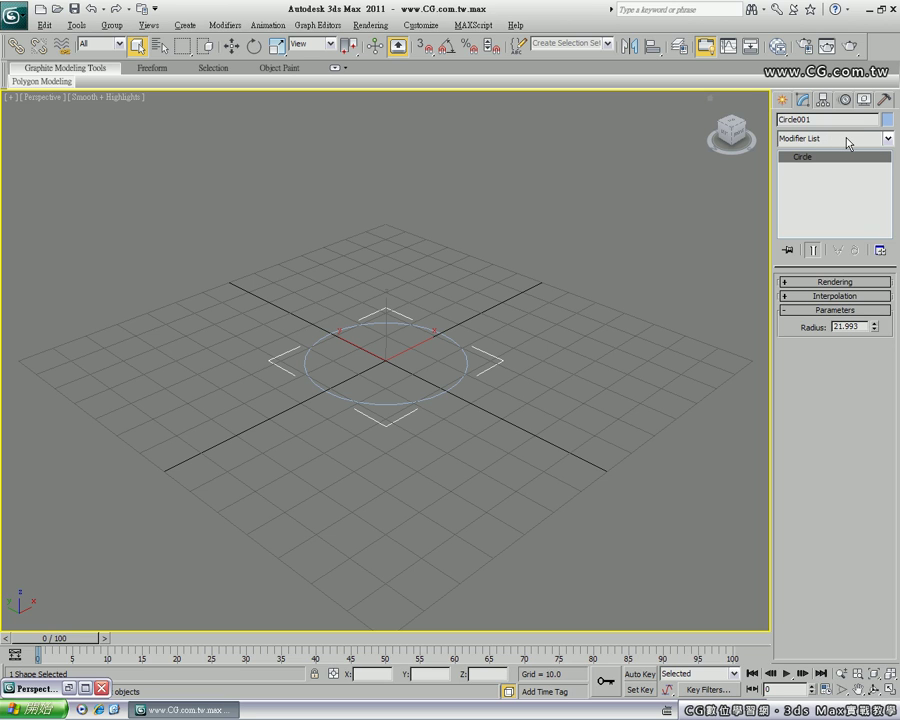
{"action": "left_click", "coordinate": [855, 141]}
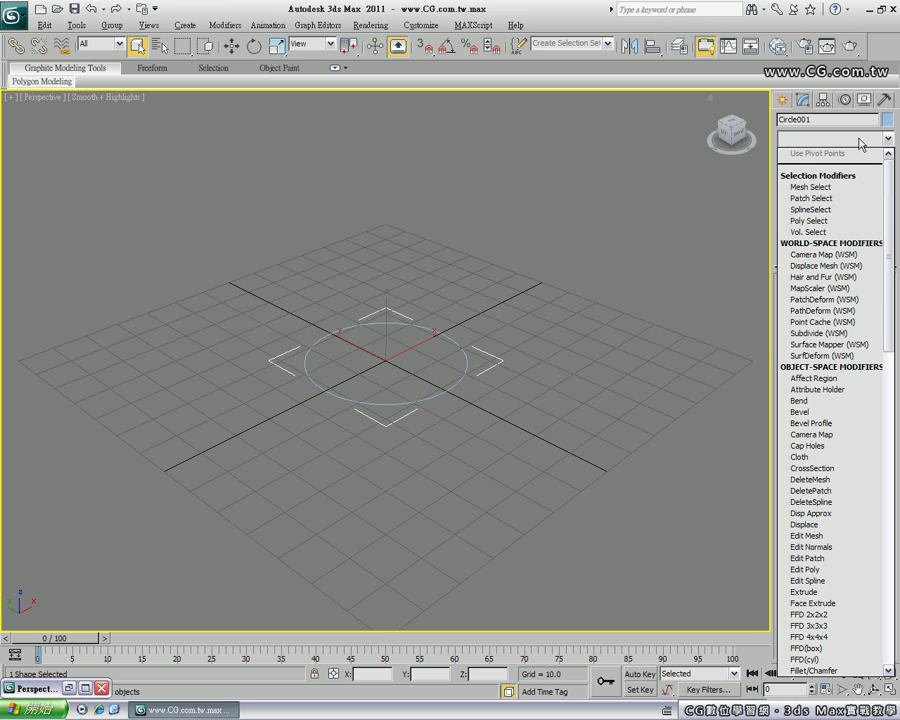
{"action": "key", "text": "e"}
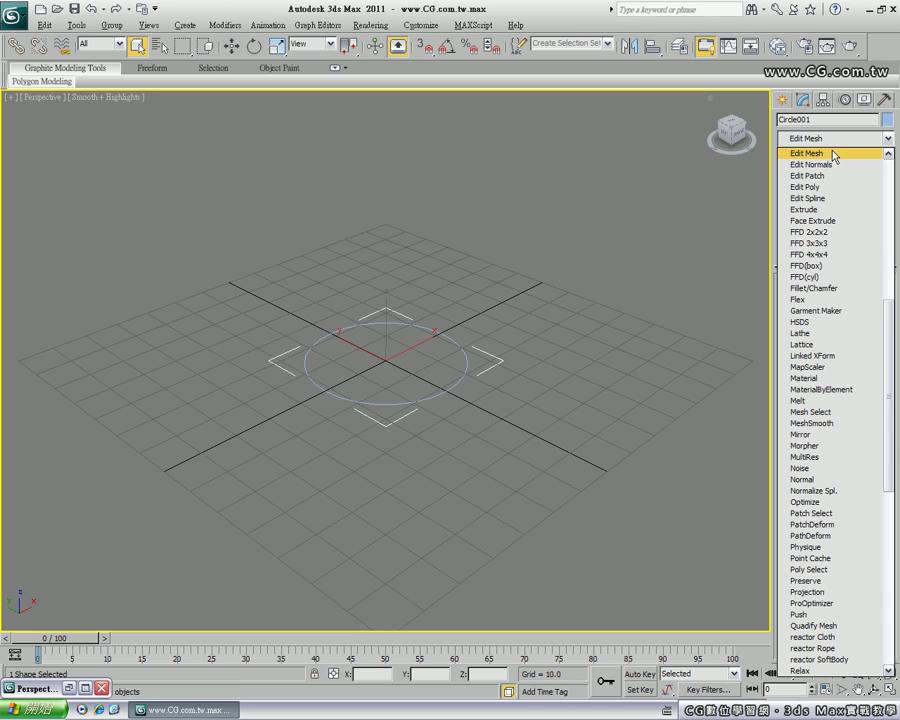
{"action": "key", "text": "e"}
{"action": "key", "text": "e"}
{"action": "key", "text": "e"}
{"action": "key", "text": "e"}
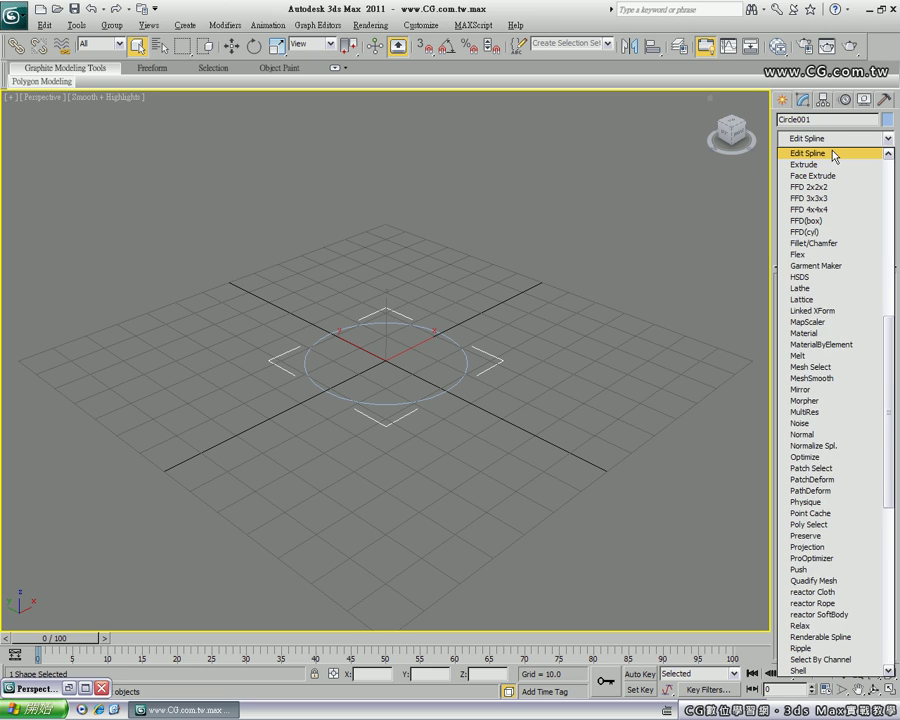
{"action": "key", "text": "e"}
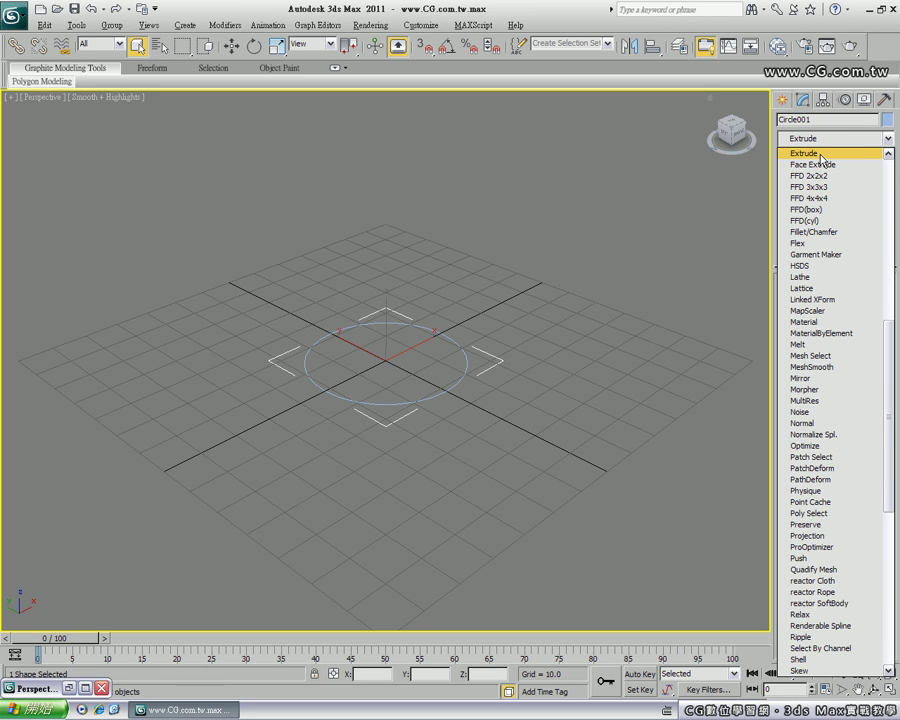
- Apply Extrude to Circle001 and raise its Amount to 21.5
{"action": "left_click", "coordinate": [821, 155]}
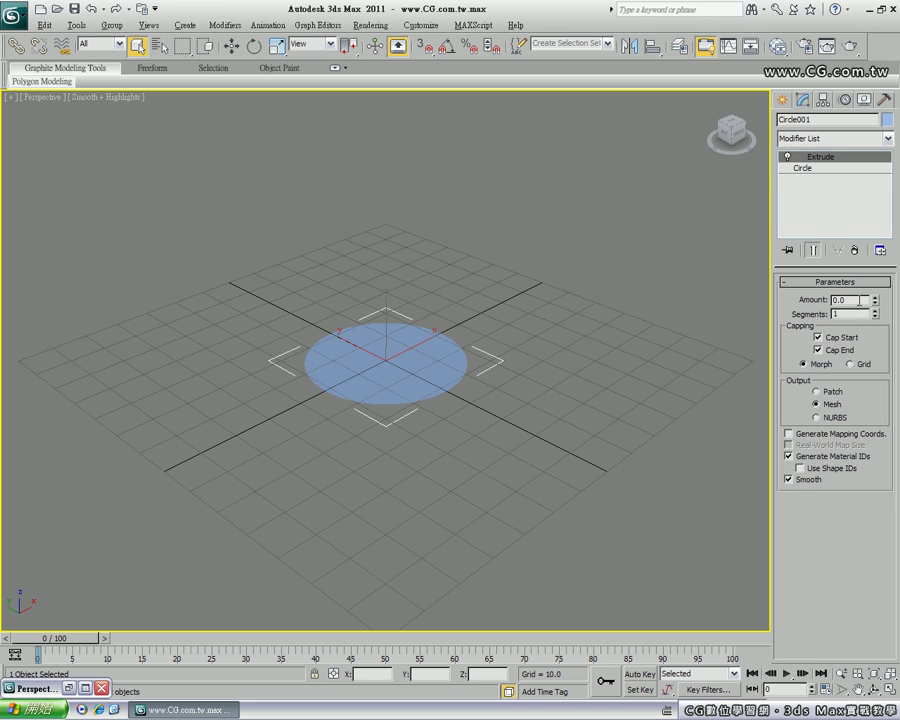
{"action": "mouse_move", "coordinate": [874, 300]}
{"action": "left_mouse_down"}
{"action": "mouse_move", "coordinate": [872, 213]}
{"action": "mouse_move", "coordinate": [872, 268]}
{"action": "left_mouse_up"}
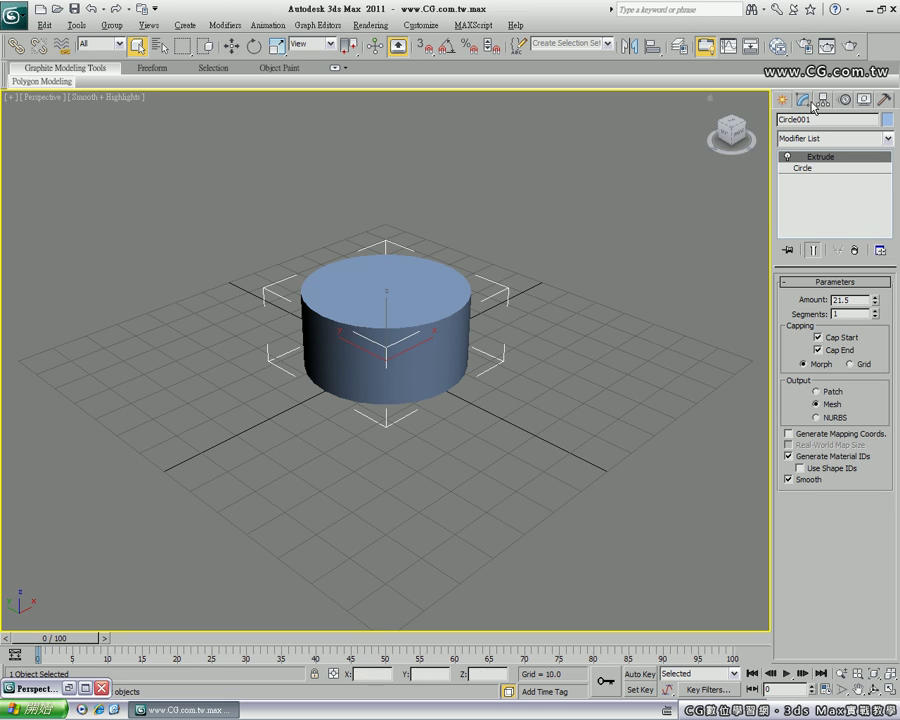
{"action": "left_click", "coordinate": [845, 49]}
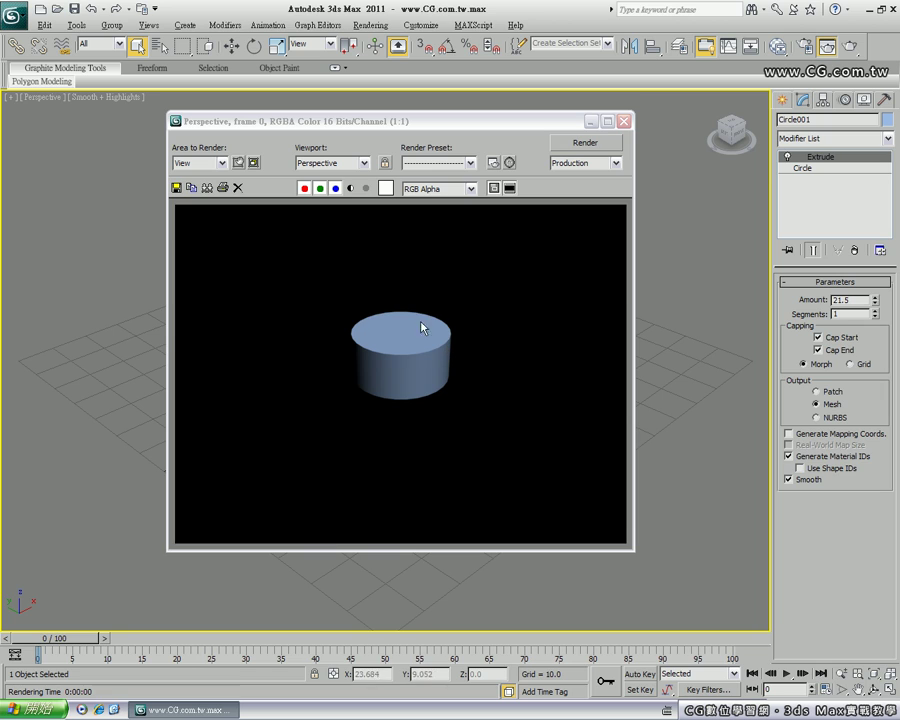
{"action": "left_click", "coordinate": [624, 121]}
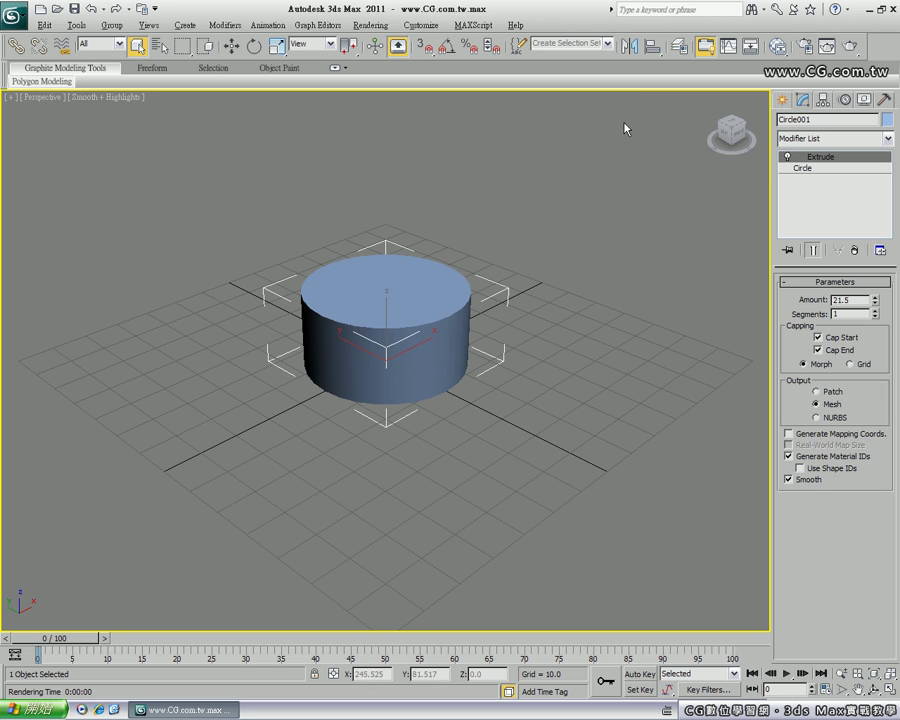
{"action": "left_click", "coordinate": [557, 350]}
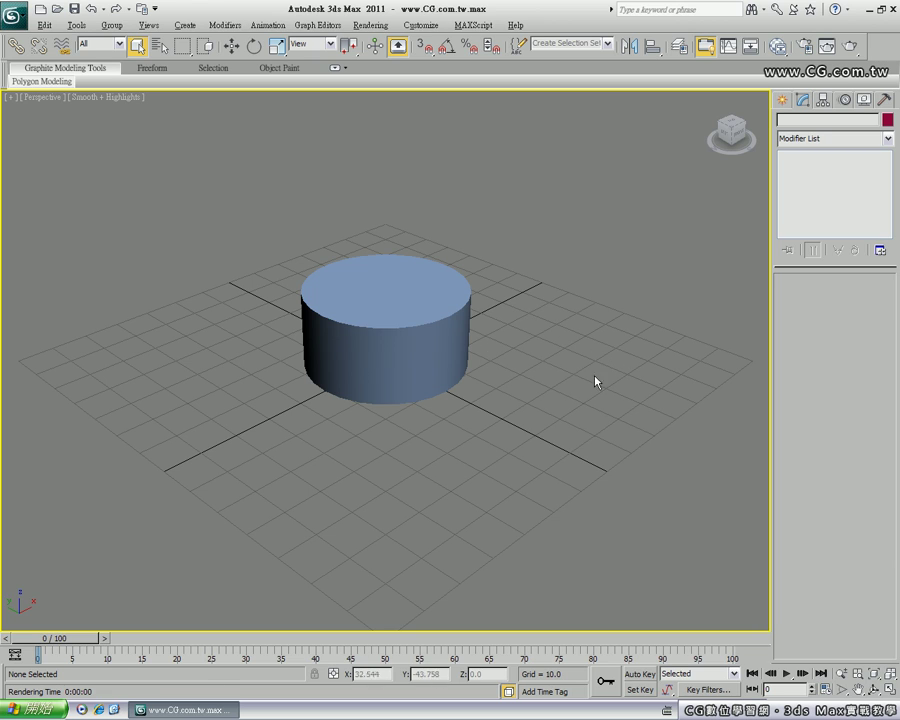
- Turn on Edged Faces and set the cylinder's Extrude Amount to 30 with 3 segments
{"action": "key", "text": "F4"}
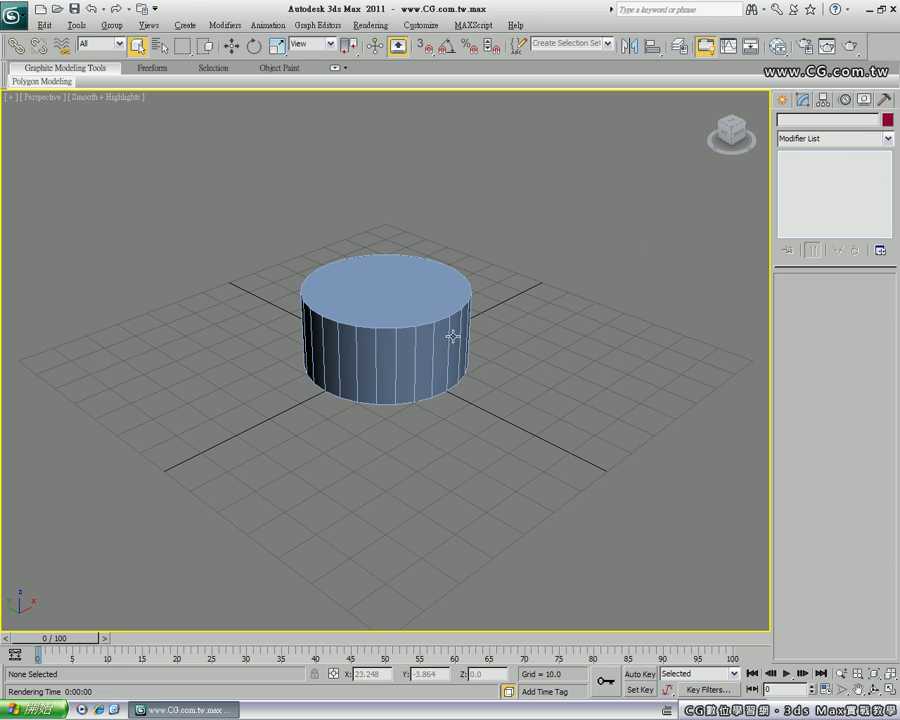
{"action": "left_click", "coordinate": [448, 341]}
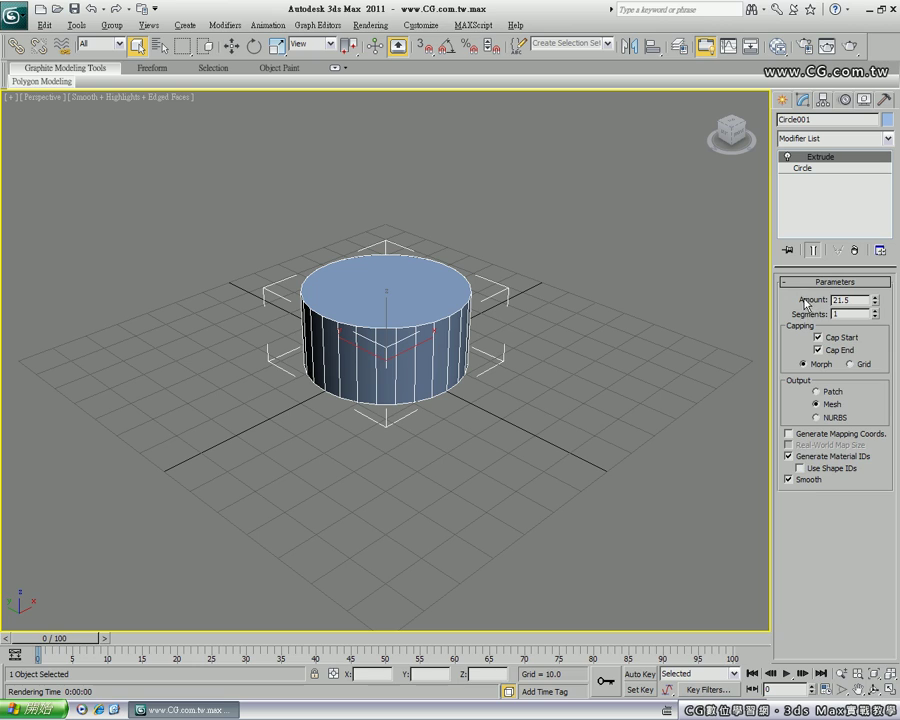
{"action": "double_click", "coordinate": [857, 300]}
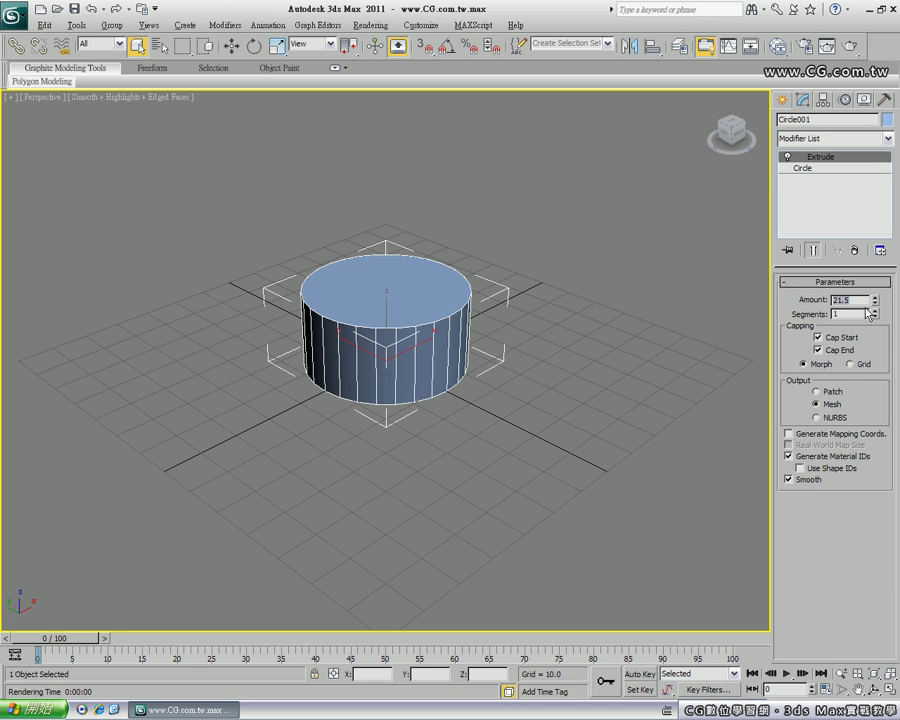
{"action": "type", "text": "30"}
{"action": "key", "text": "Return"}
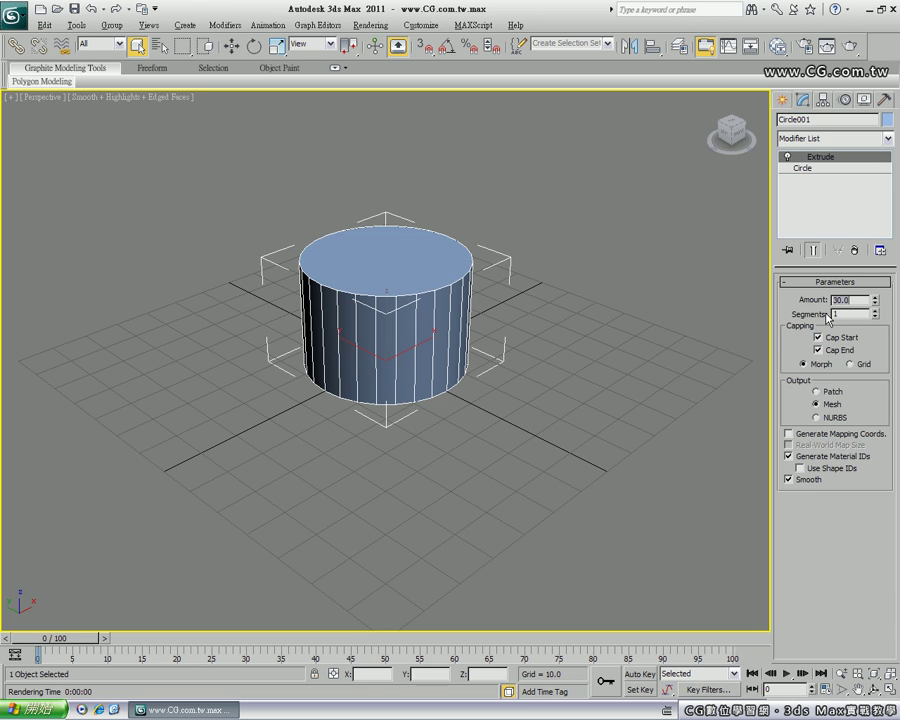
{"action": "left_click", "coordinate": [875, 310]}
{"action": "left_click", "coordinate": [875, 310]}
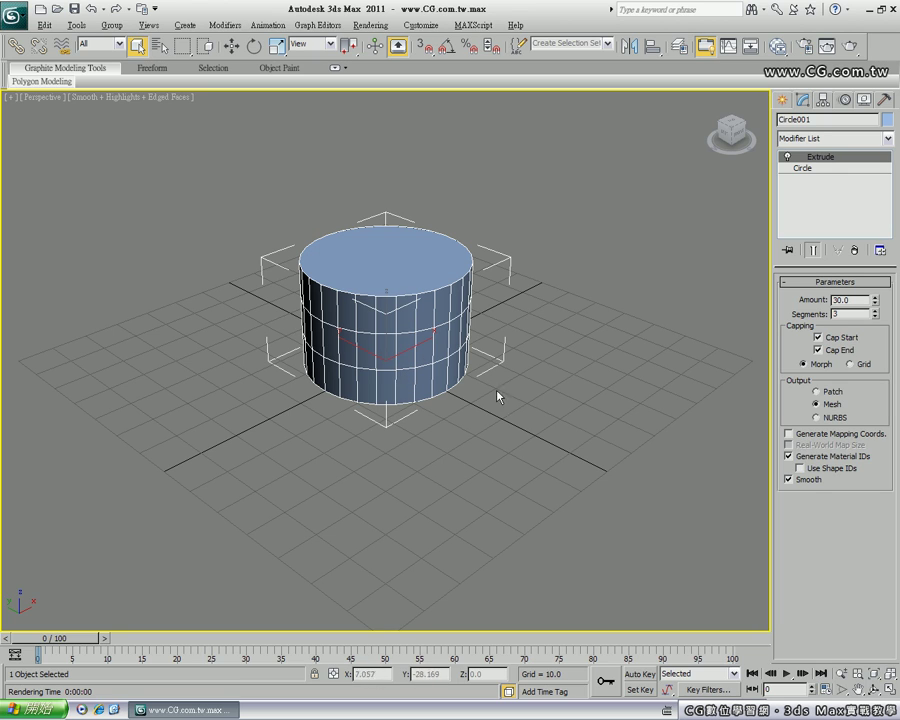
{"action": "left_click", "coordinate": [569, 343]}
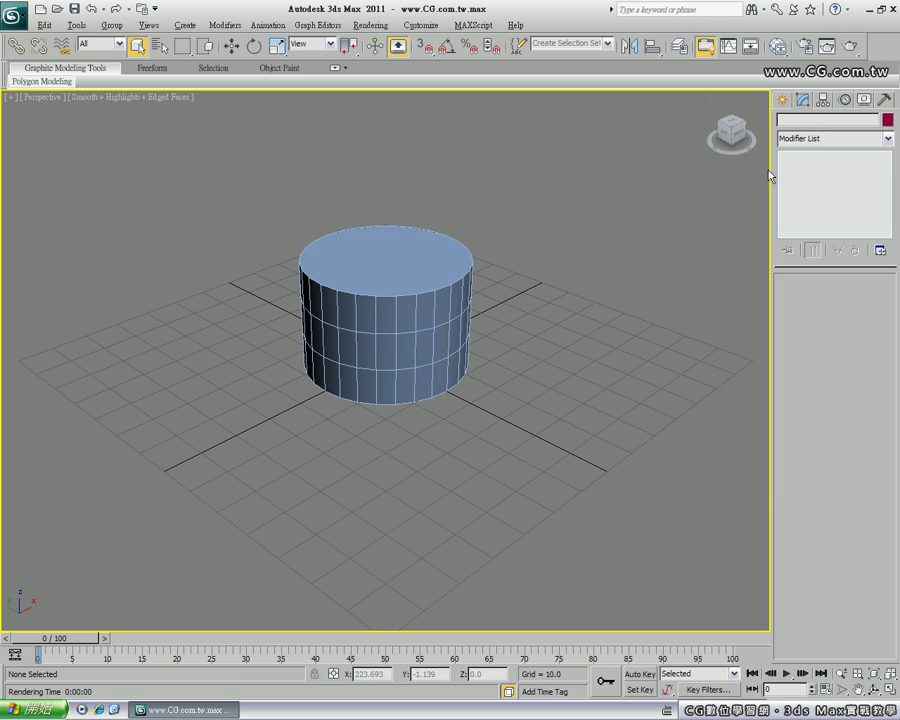
- Draw a donut spline to the right of the cylinder
{"action": "left_click", "coordinate": [782, 99]}
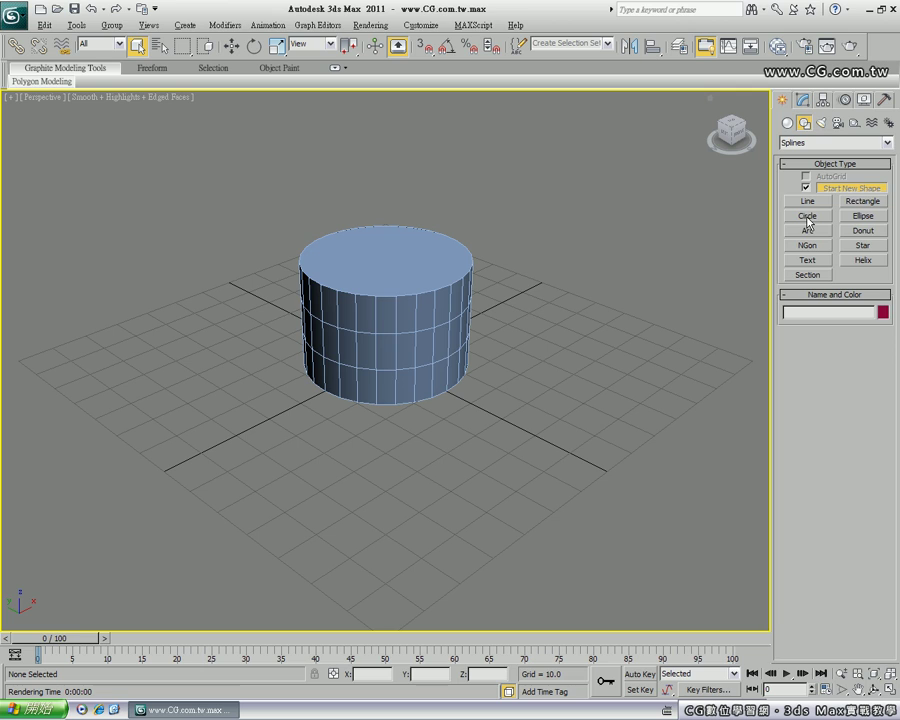
{"action": "left_click", "coordinate": [861, 232]}
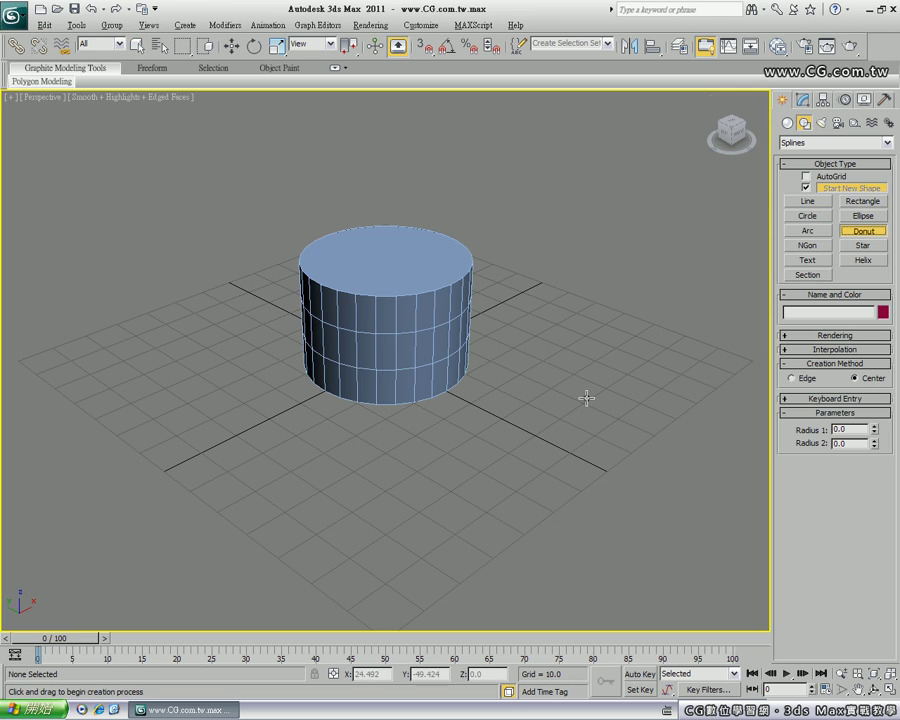
{"action": "left_click_drag", "start_coordinate": [583, 397], "coordinate": [607, 425]}
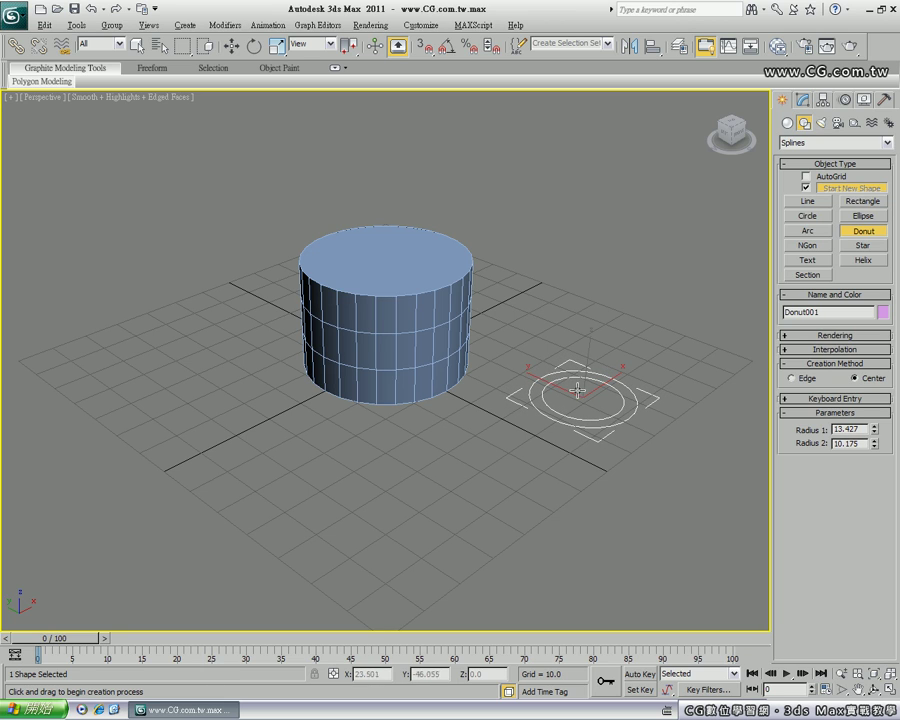
{"action": "left_click", "coordinate": [594, 401]}
- Extrude the donut into a 30-unit tube with 1 height segment
{"action": "left_click", "coordinate": [803, 99]}
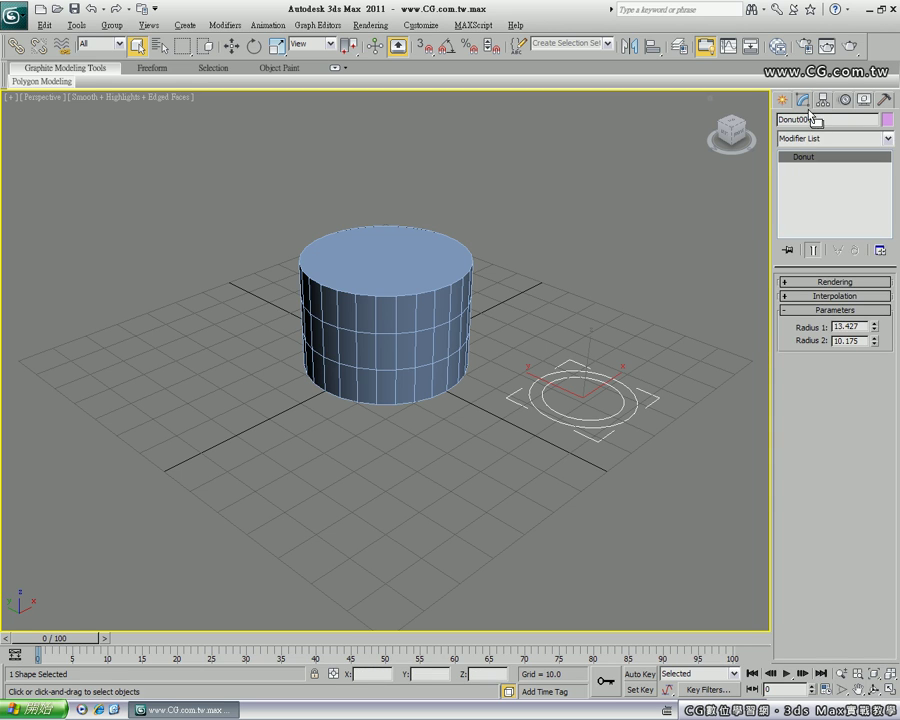
{"action": "left_click", "coordinate": [886, 139]}
{"action": "key", "text": "e"}
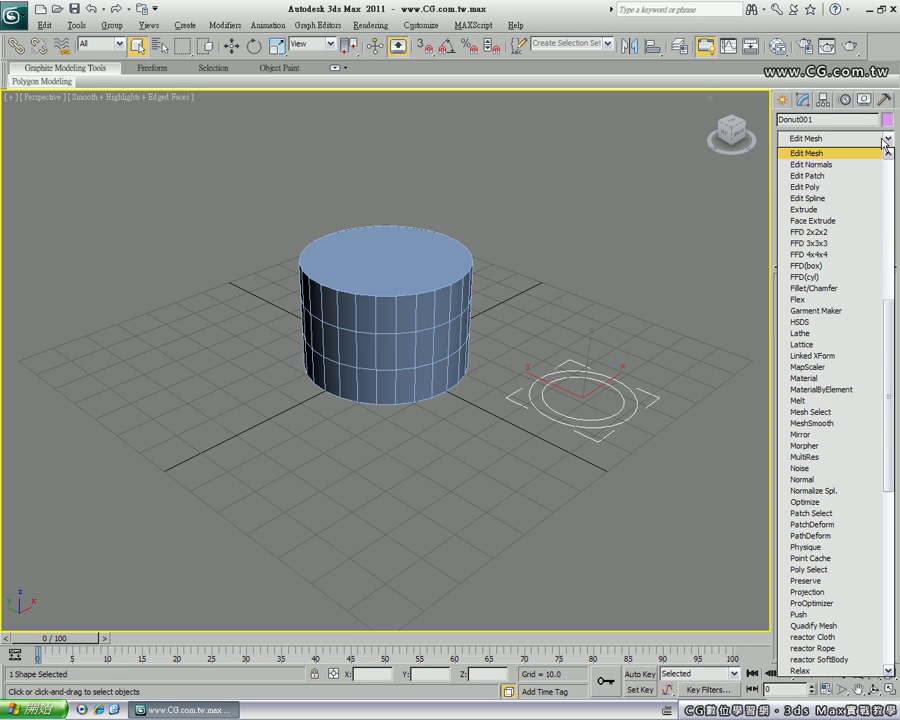
{"action": "left_click", "coordinate": [805, 210]}
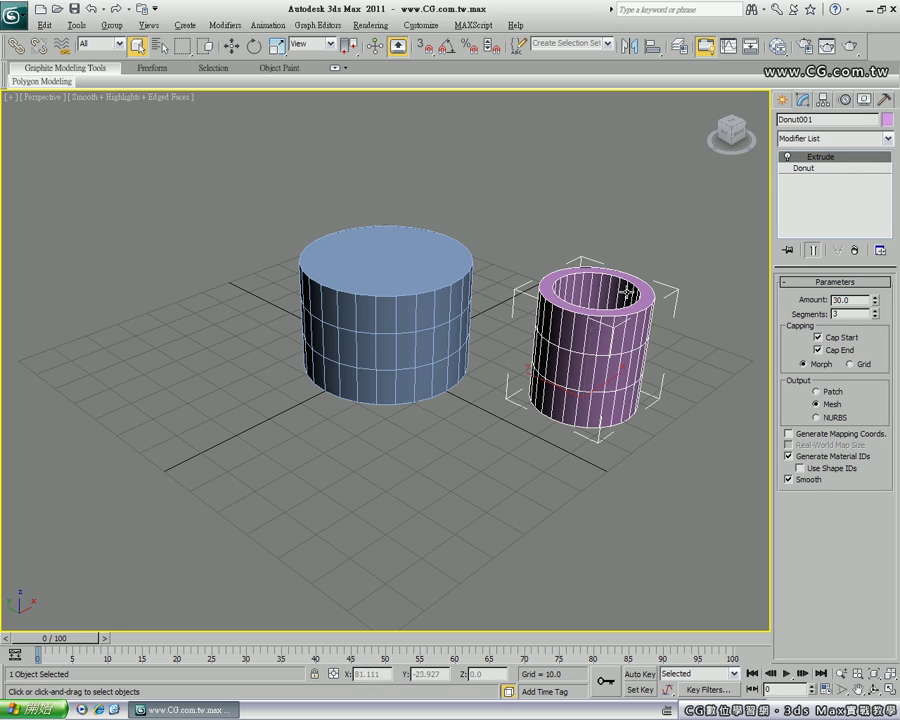
{"action": "left_click", "coordinate": [876, 318]}
{"action": "left_click", "coordinate": [876, 318]}
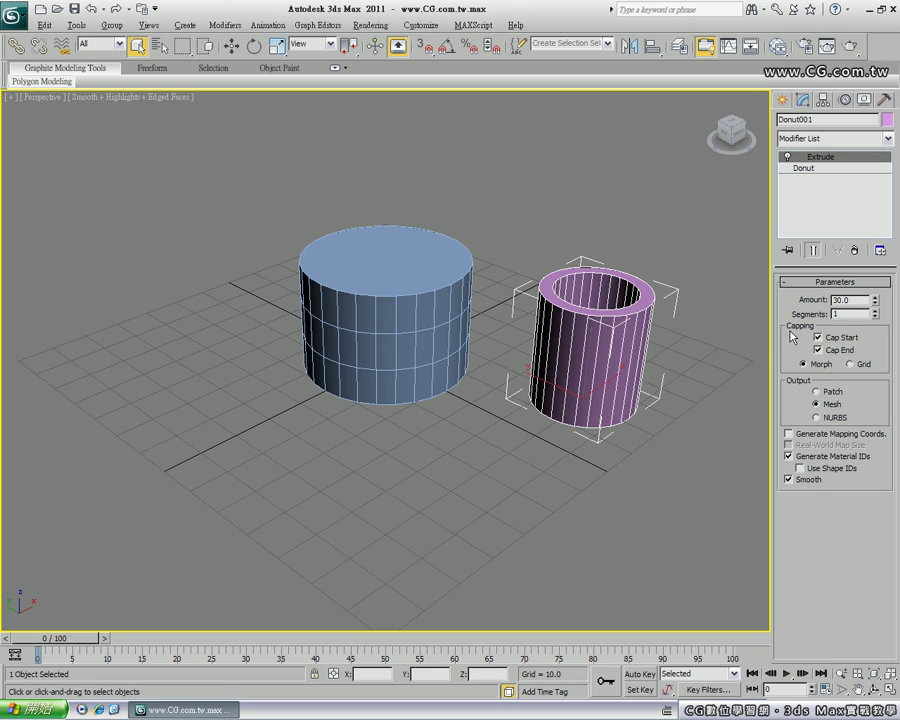
- Draw a five-point star with radii 13.409 and 5.823 in front of the cylinder and tube
{"action": "left_click", "coordinate": [443, 468]}
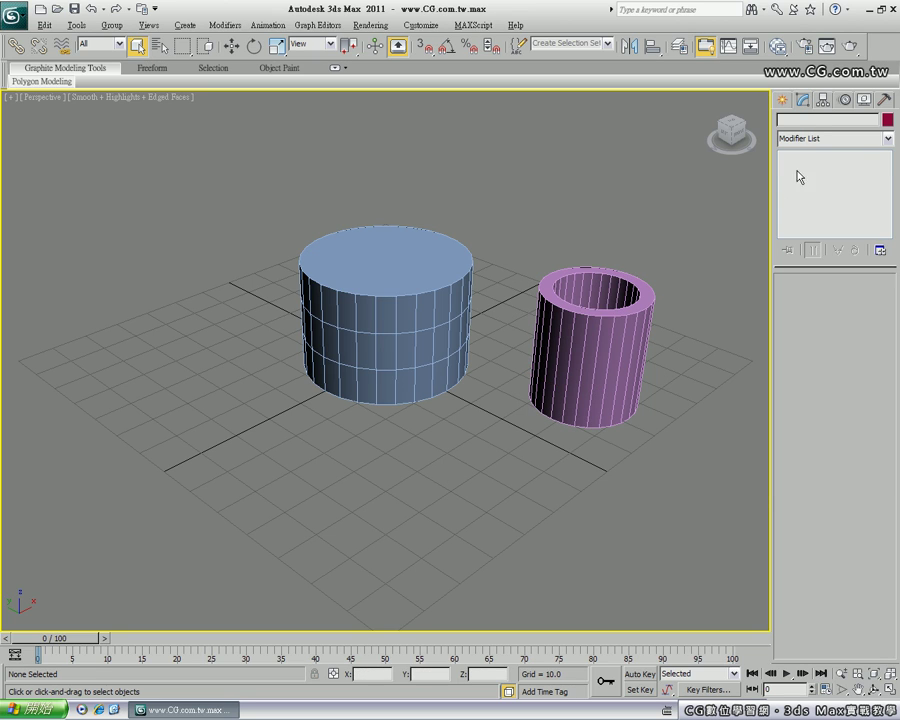
{"action": "left_click", "coordinate": [782, 102]}
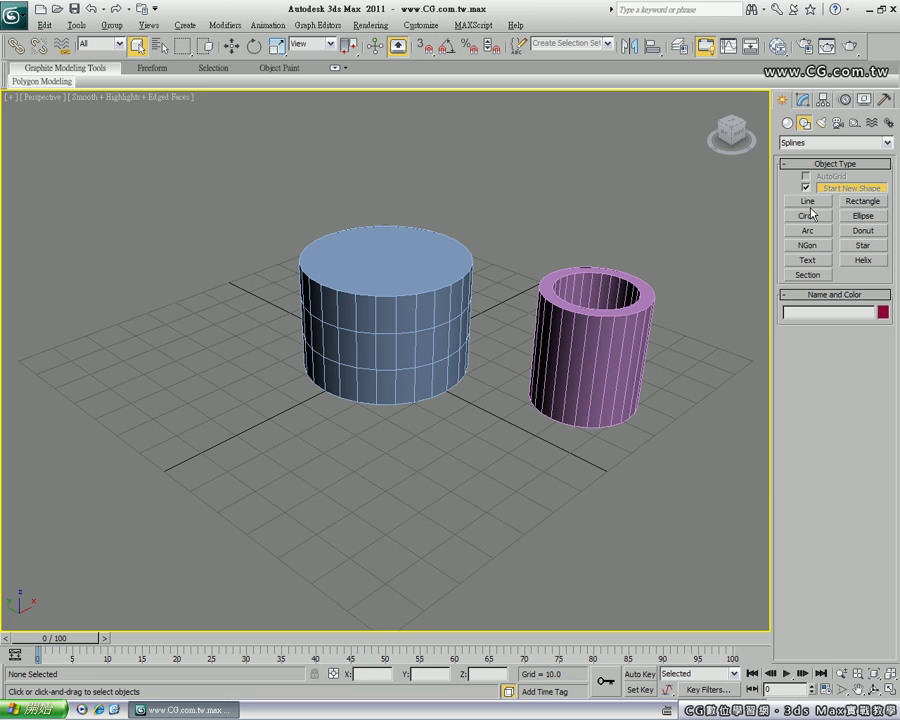
{"action": "left_click", "coordinate": [858, 247]}
{"action": "left_click_drag", "start_coordinate": [429, 506], "coordinate": [460, 542]}
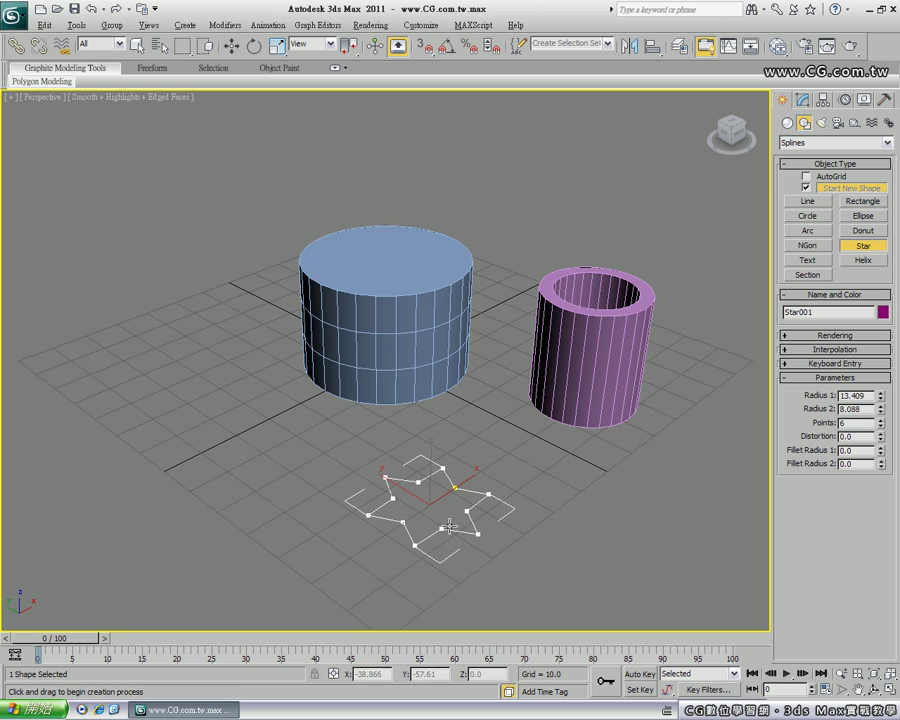
{"action": "left_click", "coordinate": [445, 486]}
{"action": "left_click", "coordinate": [881, 427]}
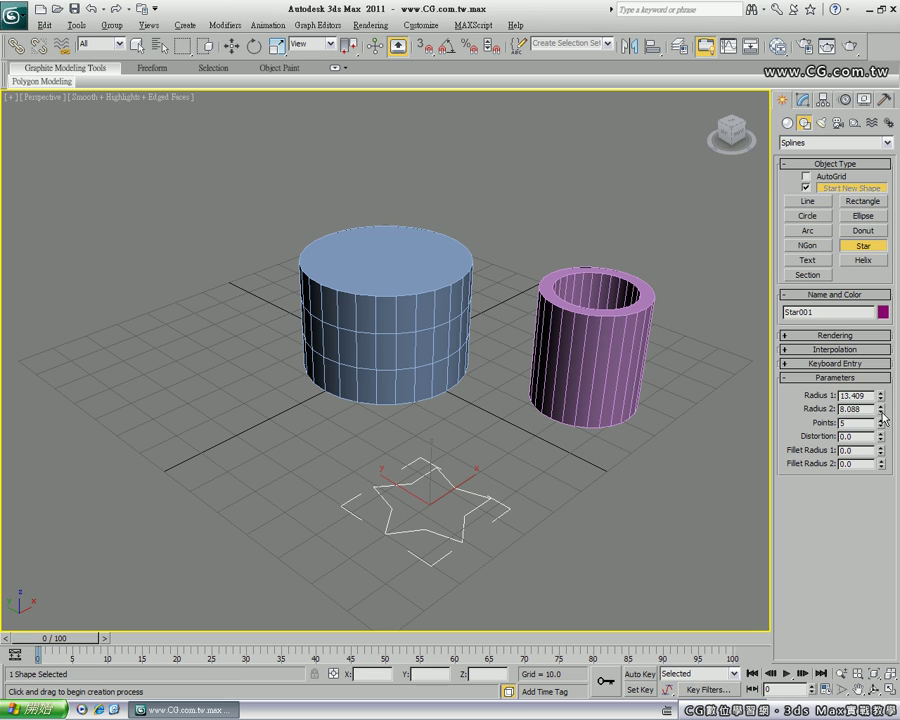
{"action": "mouse_move", "coordinate": [880, 406]}
{"action": "left_mouse_down"}
{"action": "mouse_move", "coordinate": [881, 436]}
{"action": "mouse_move", "coordinate": [881, 428]}
{"action": "left_mouse_up"}
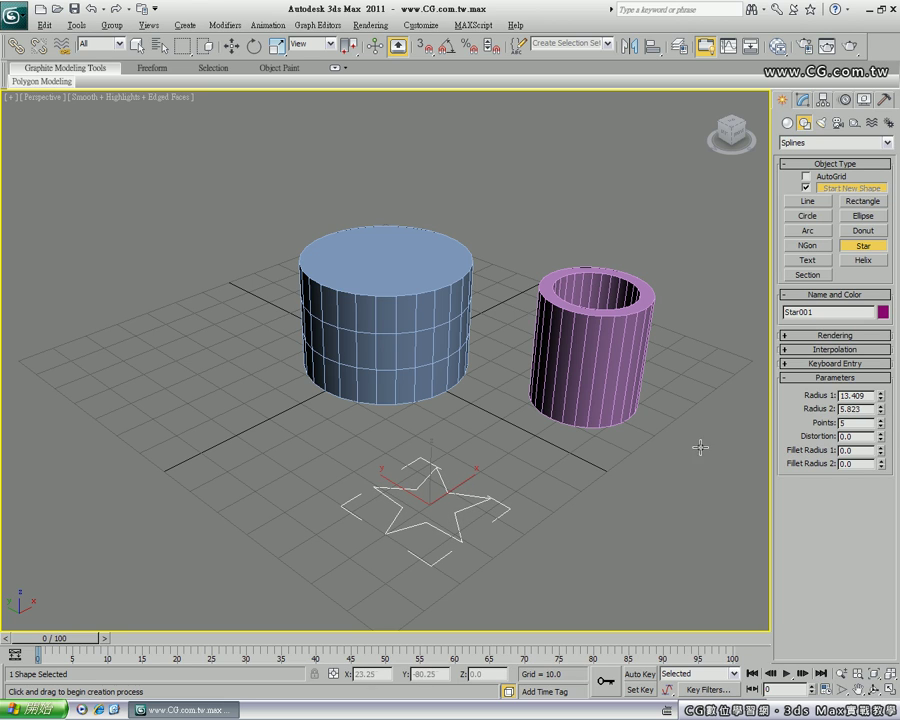
{"action": "left_click", "coordinate": [803, 99]}
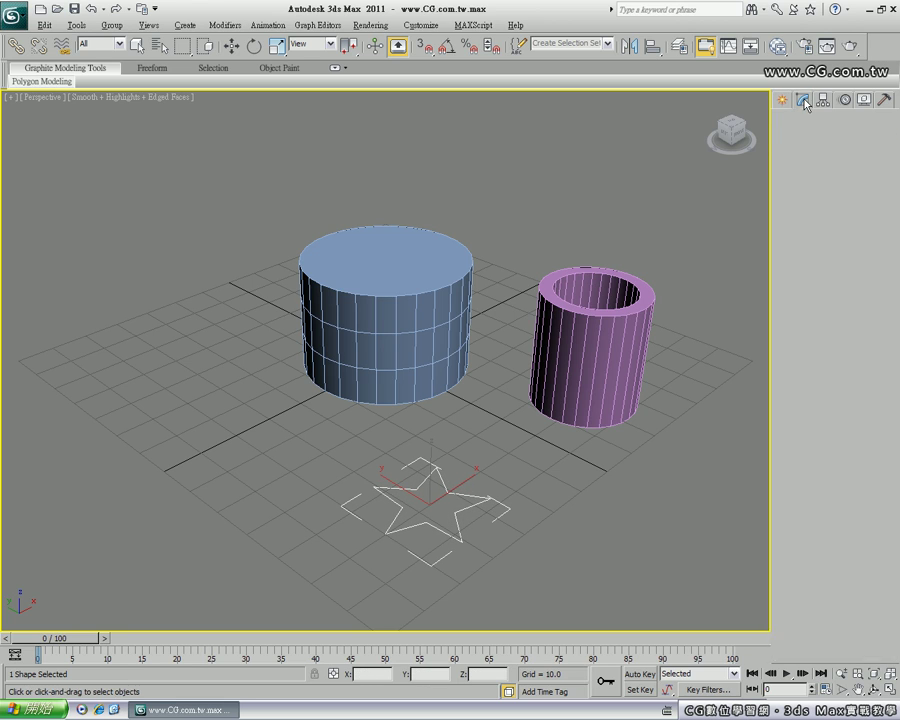
{"action": "left_click", "coordinate": [888, 139]}
- Extrude the star 10 units thick, then box-select all three objects
{"action": "key", "text": "e"}
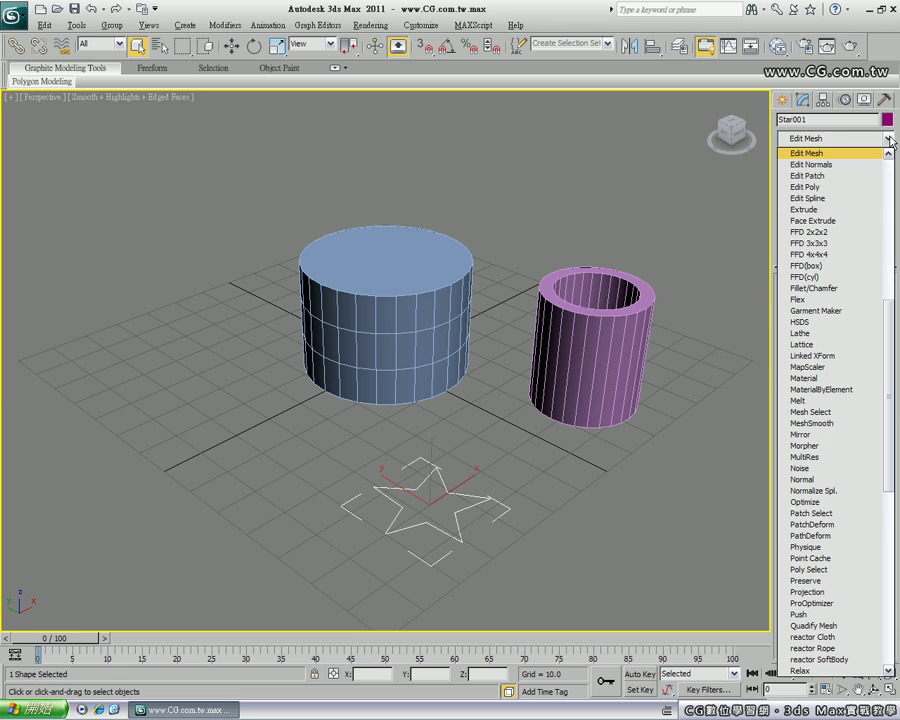
{"action": "left_click", "coordinate": [804, 209]}
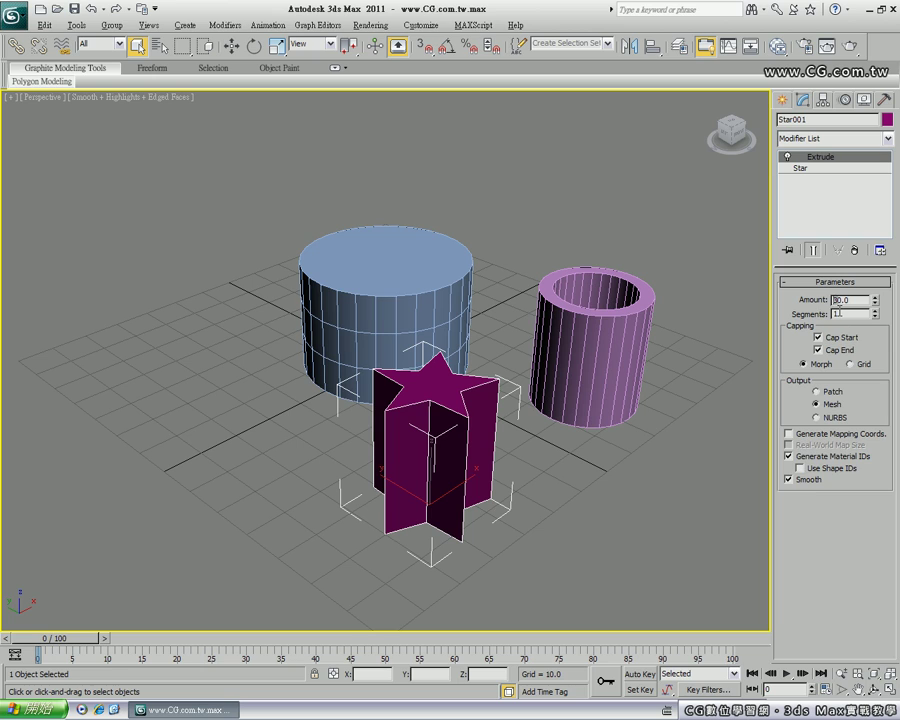
{"action": "type", "text": "10"}
{"action": "key", "text": "Return"}
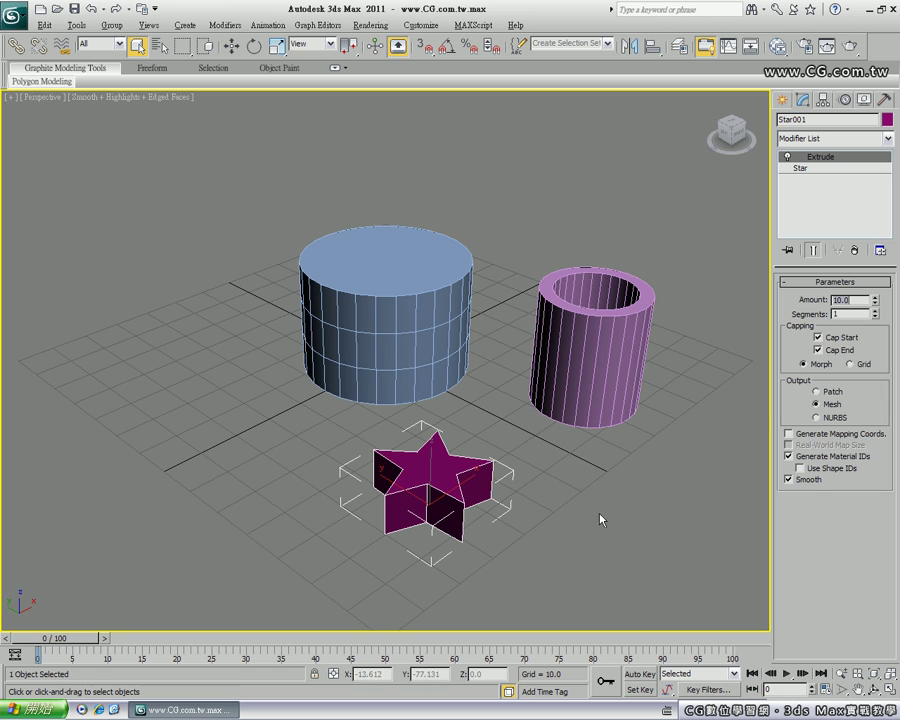
{"action": "left_click_drag", "start_coordinate": [599, 517], "coordinate": [324, 320]}
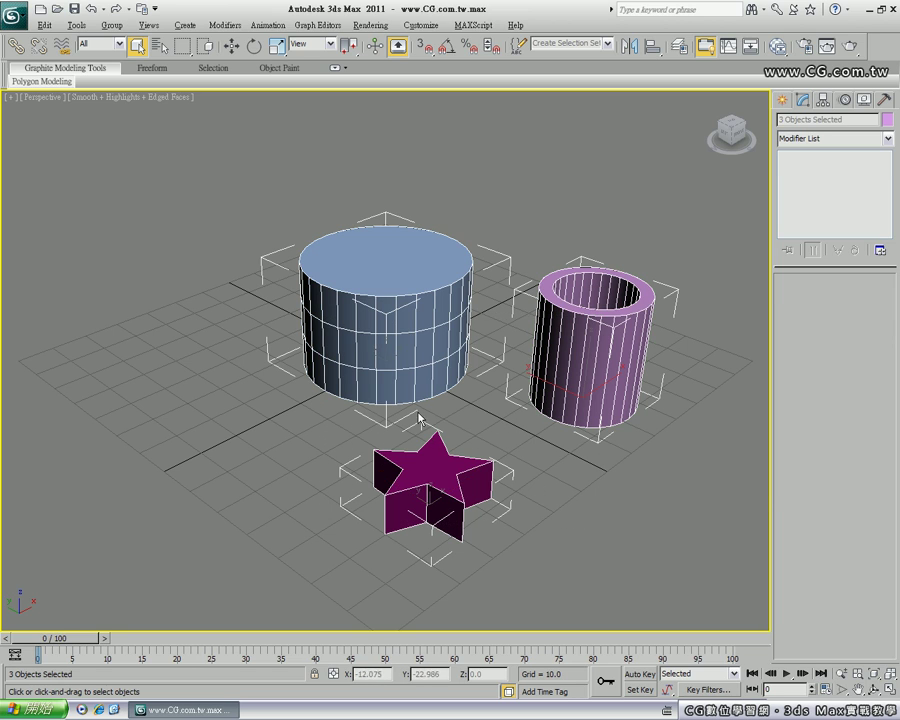
- Delete the three objects and place a size 30 text spline at the grid centre
{"action": "key", "text": "Delete"}
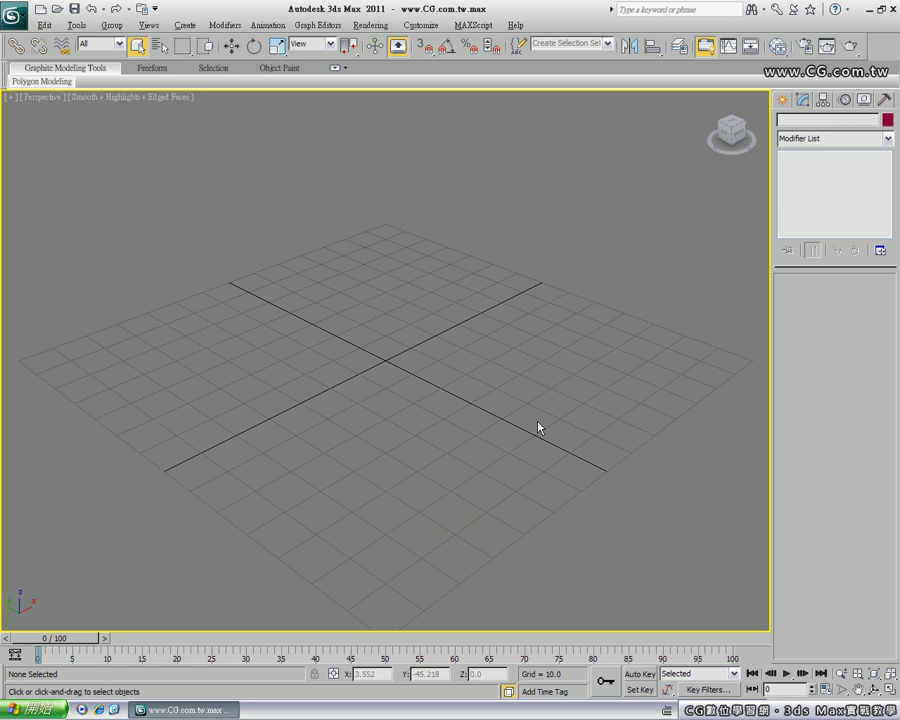
{"action": "left_click", "coordinate": [781, 102]}
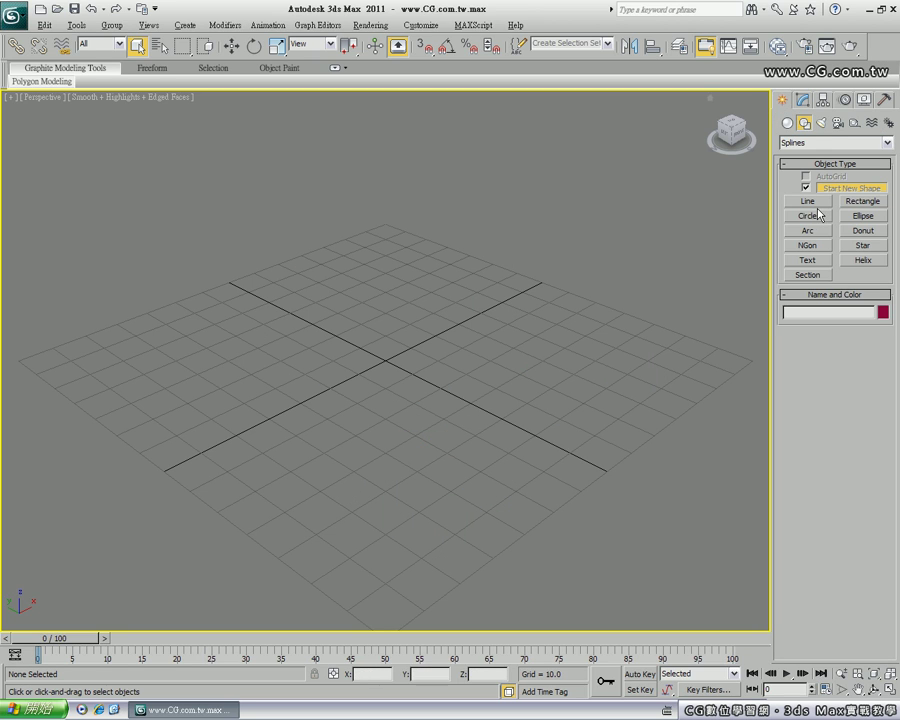
{"action": "left_click", "coordinate": [815, 266]}
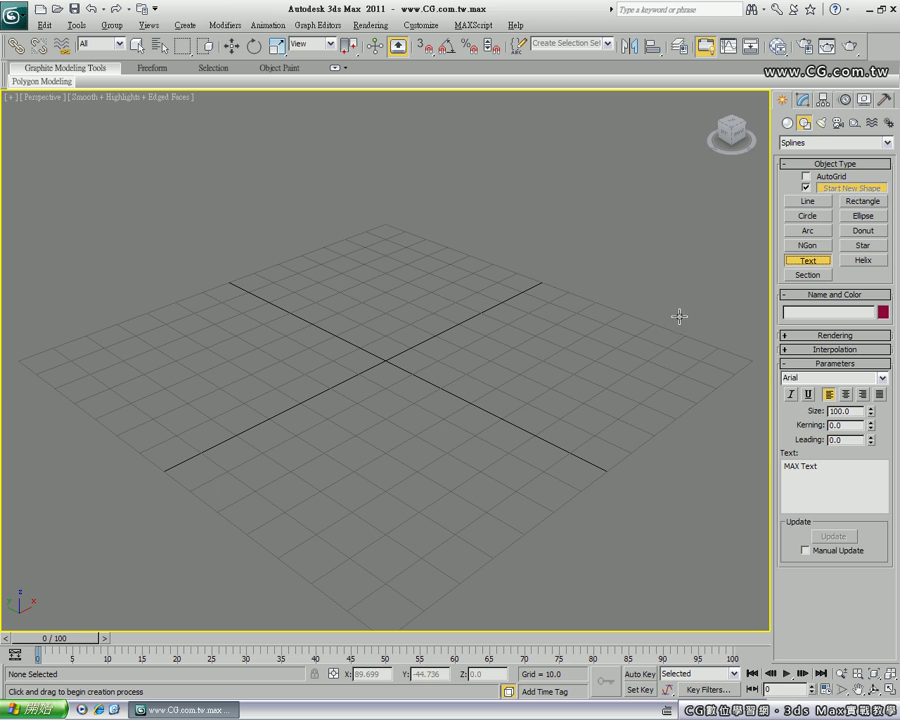
{"action": "left_click", "coordinate": [458, 350]}
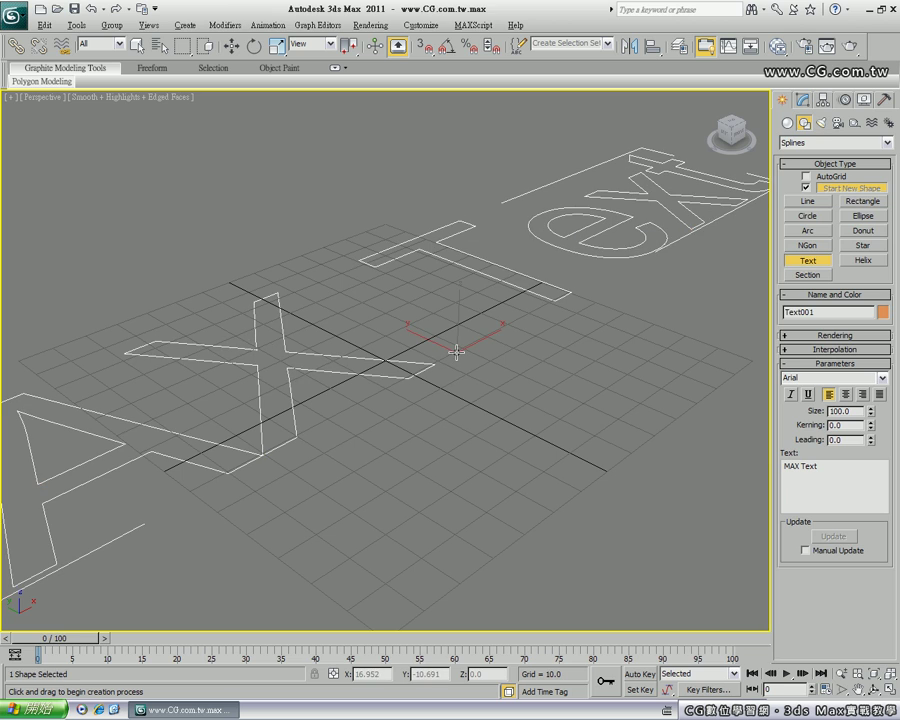
{"action": "double_click", "coordinate": [840, 411]}
{"action": "type", "text": "30"}
{"action": "key", "text": "Return"}
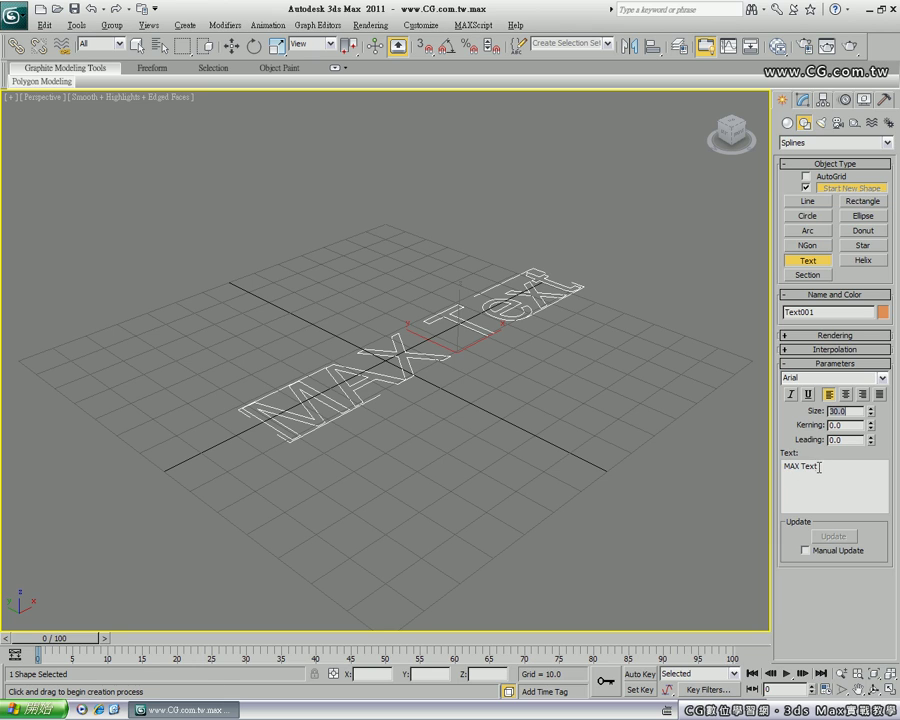
- Change the text to '3ds Max' and move it left on the grid
{"action": "left_click_drag", "start_coordinate": [818, 467], "coordinate": [777, 472]}
{"action": "type", "text": "3ds M"}
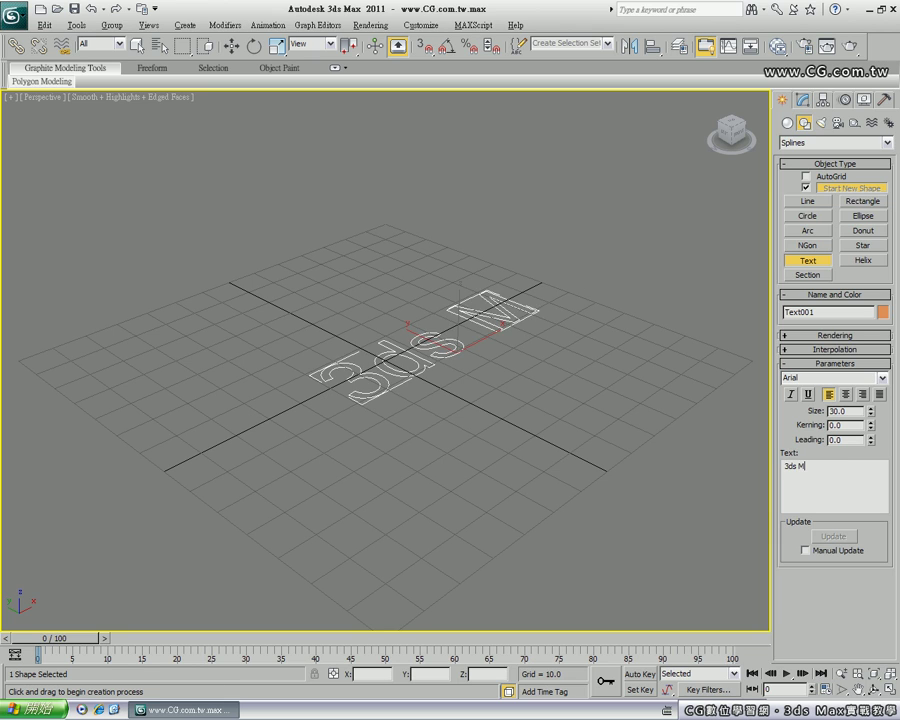
{"action": "type", "text": "ax"}
{"action": "left_click", "coordinate": [231, 46]}
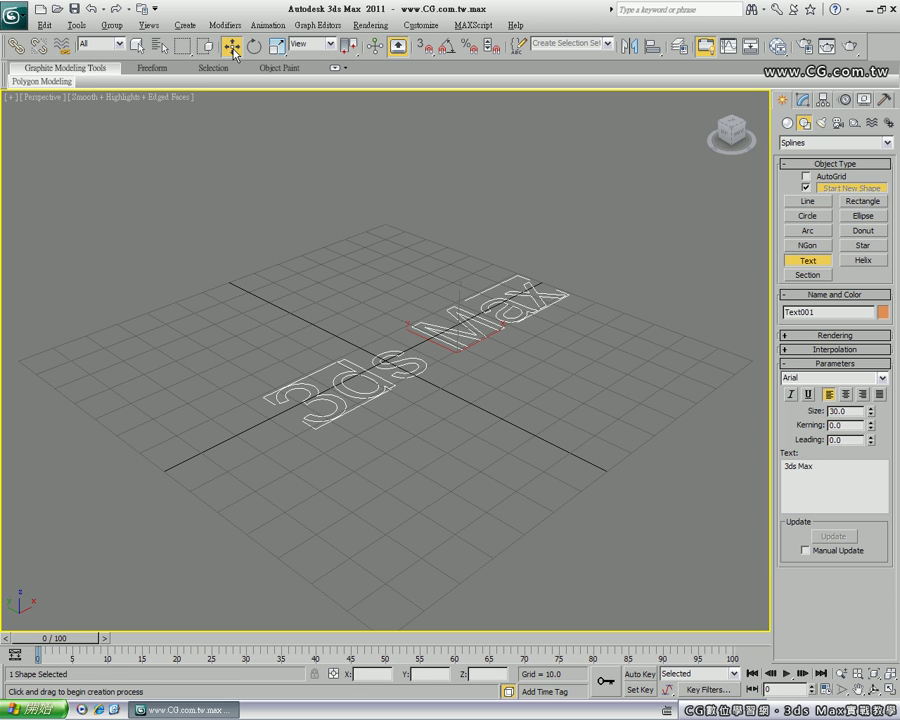
{"action": "mouse_move", "coordinate": [480, 338]}
{"action": "left_mouse_down"}
{"action": "mouse_move", "coordinate": [420, 364]}
{"action": "mouse_move", "coordinate": [342, 350]}
{"action": "left_mouse_up"}
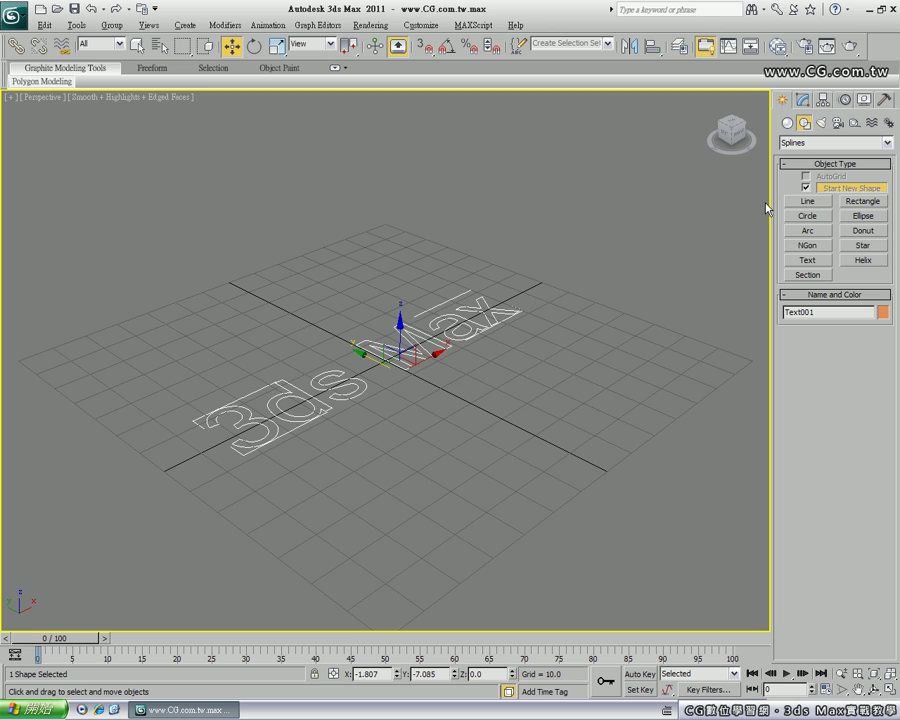
{"action": "left_click", "coordinate": [803, 99]}
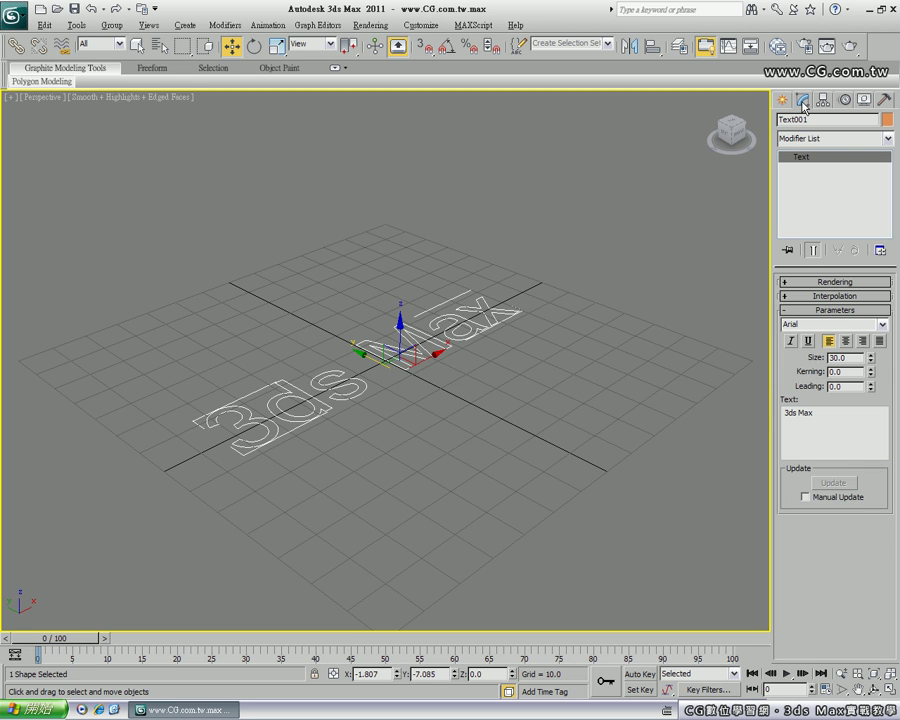
- Give the '3ds Max' text an Extrude of Amount 5 and reselect it
{"action": "left_click", "coordinate": [869, 140]}
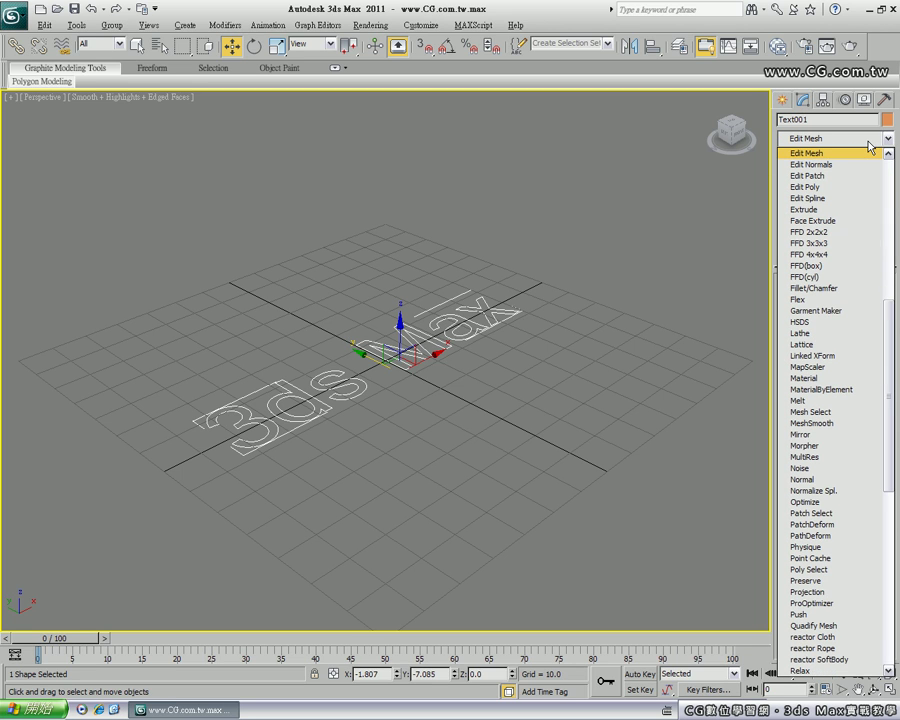
{"action": "left_click", "coordinate": [831, 211]}
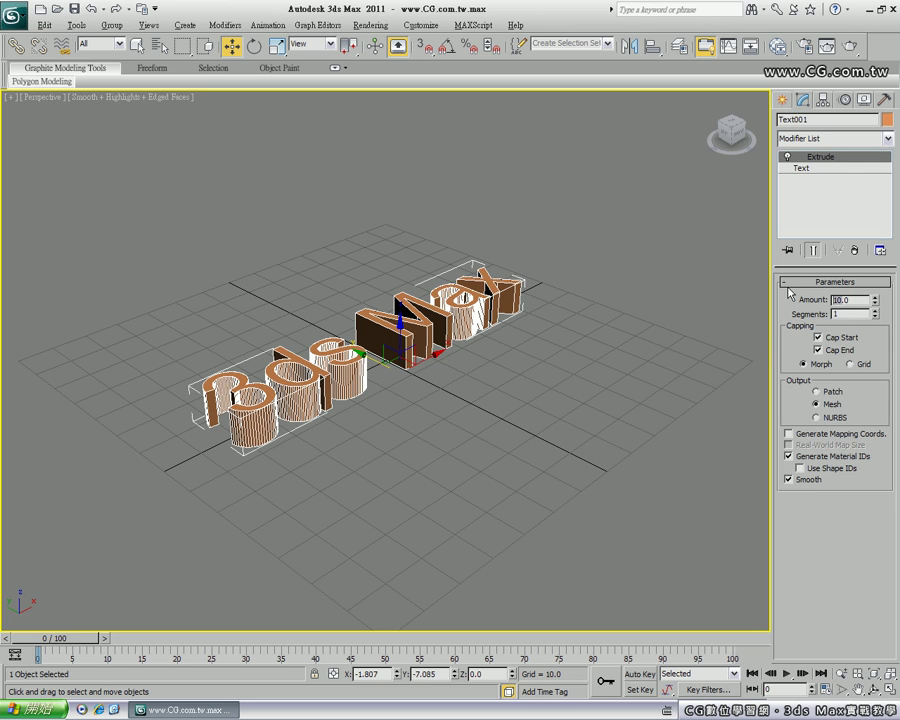
{"action": "type", "text": "5"}
{"action": "key", "text": "Return"}
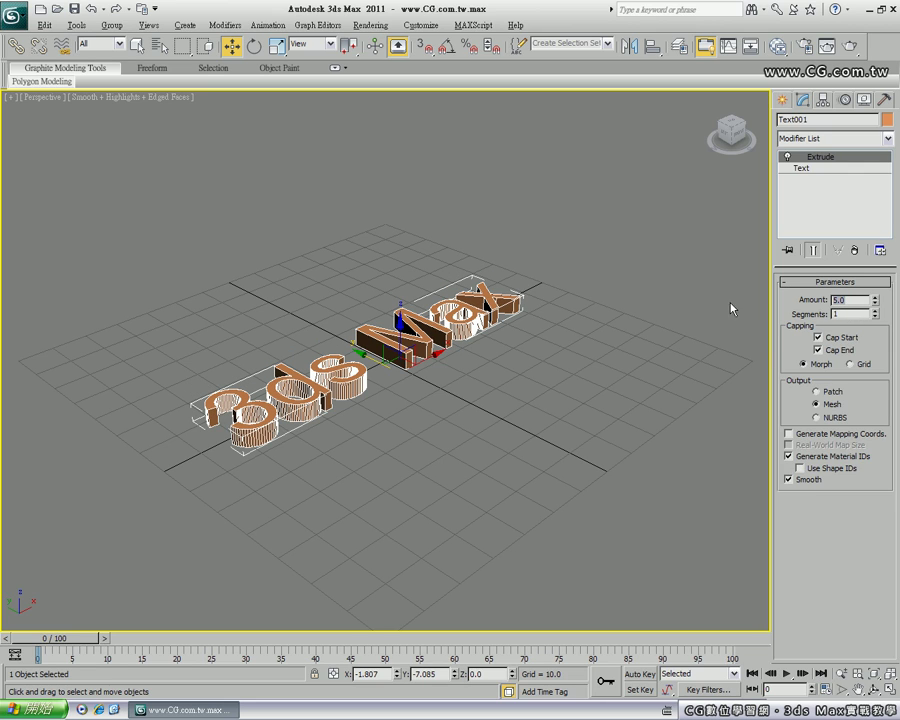
{"action": "left_click", "coordinate": [510, 366]}
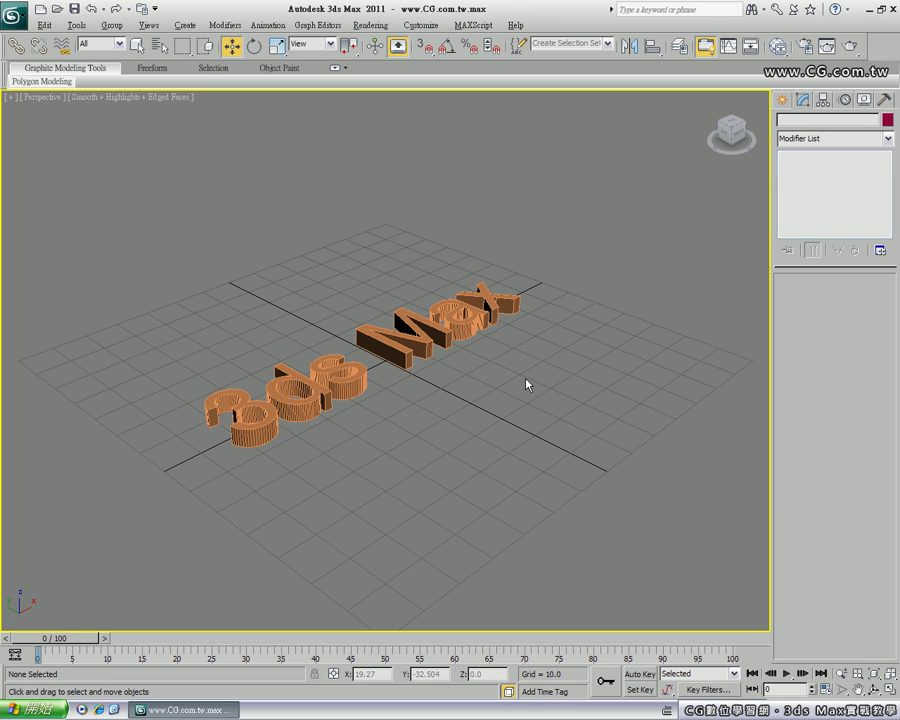
{"action": "left_click", "coordinate": [483, 323]}
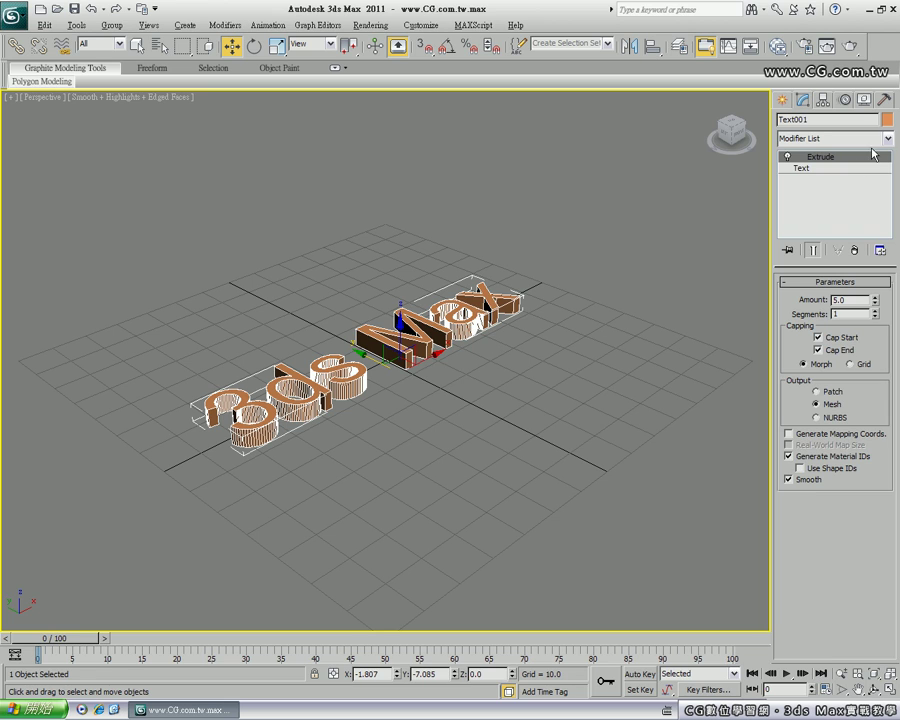
- Change the extruded '3ds Max' text's object colour to the white swatch, then deselect it
{"action": "left_click", "coordinate": [886, 120]}
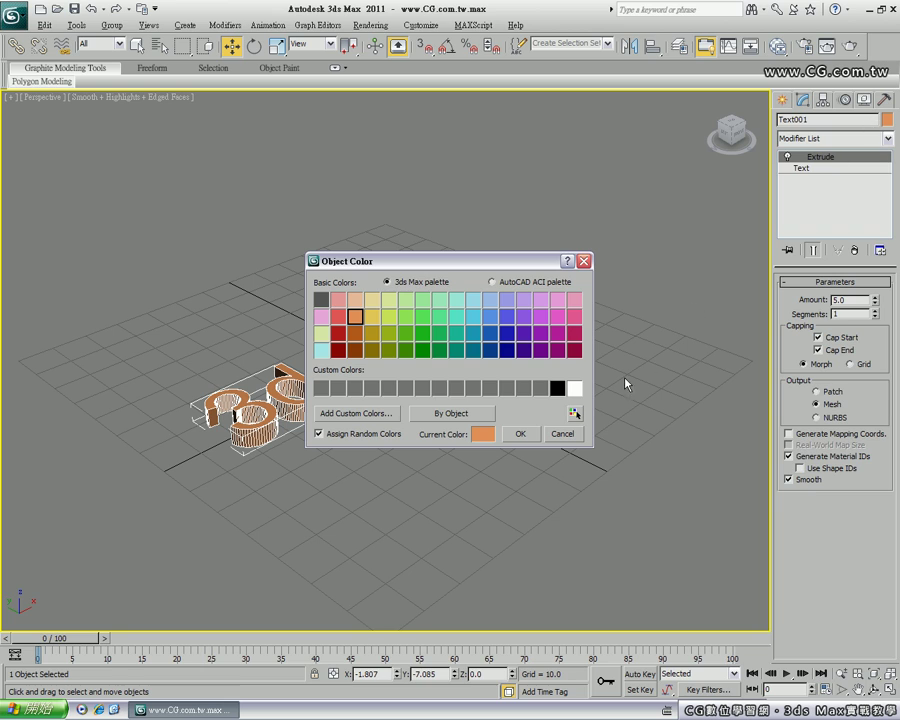
{"action": "left_click", "coordinate": [574, 390]}
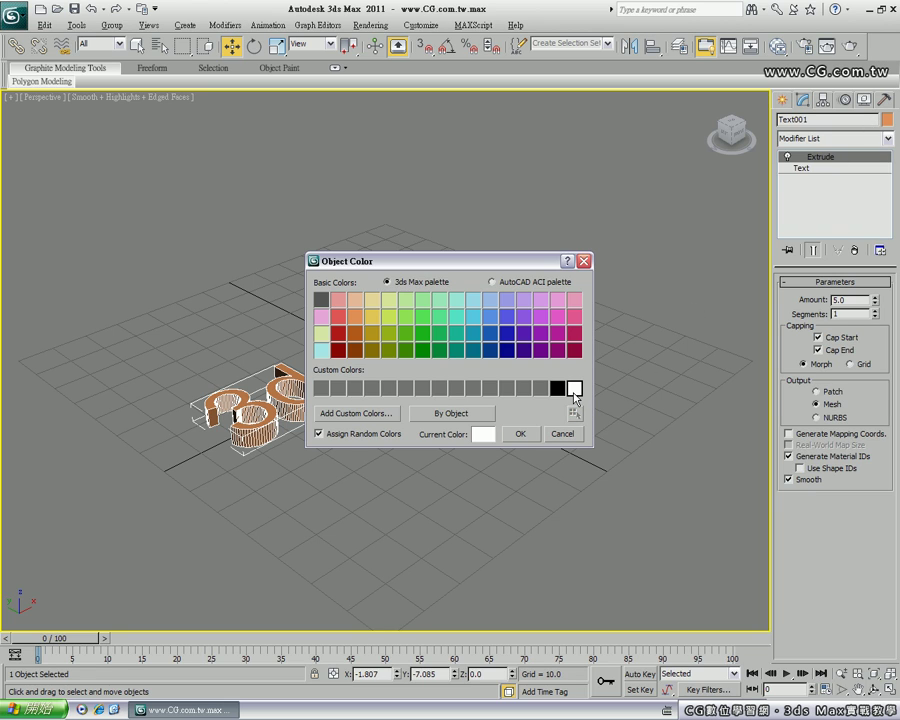
{"action": "left_click", "coordinate": [533, 436]}
{"action": "left_click", "coordinate": [588, 384]}
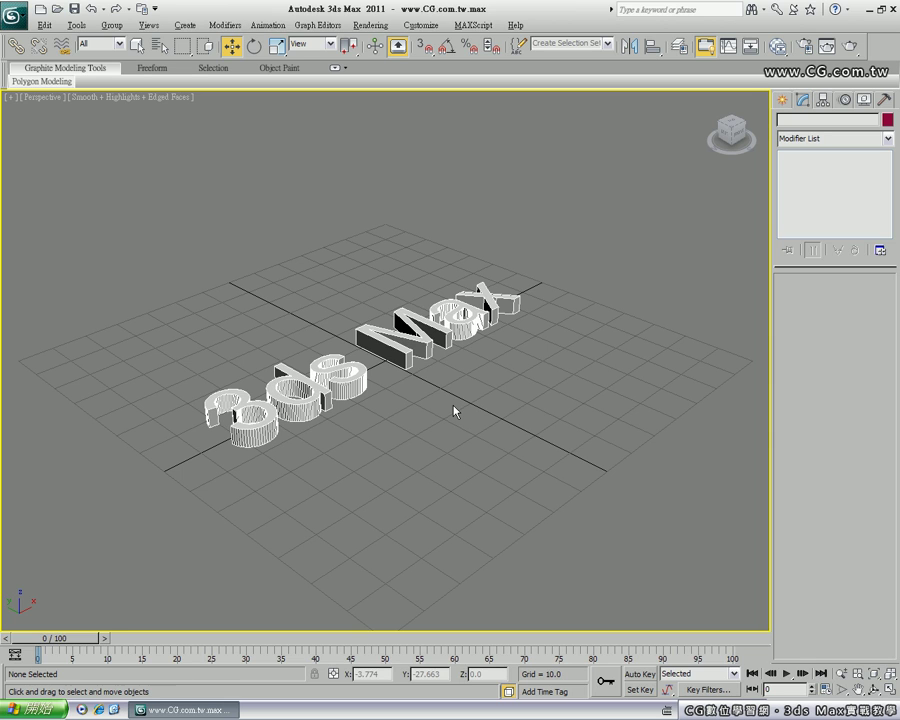
- Restore the four-viewport layout and delete the extruded '3ds Max' text object
{"action": "key", "text": "alt+w"}
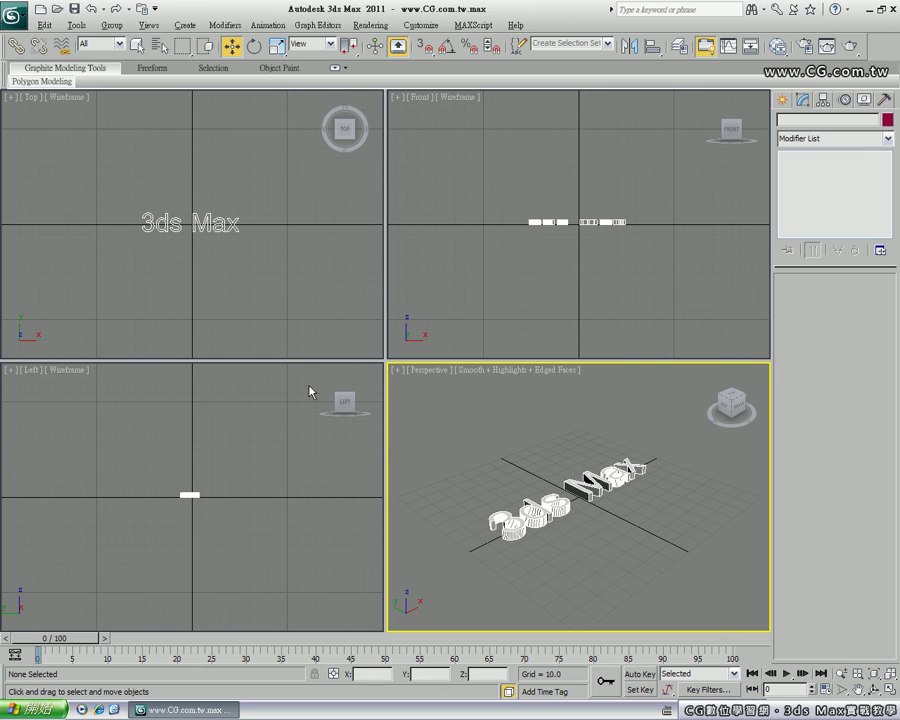
{"action": "left_click", "coordinate": [594, 505]}
{"action": "key", "text": "Delete"}
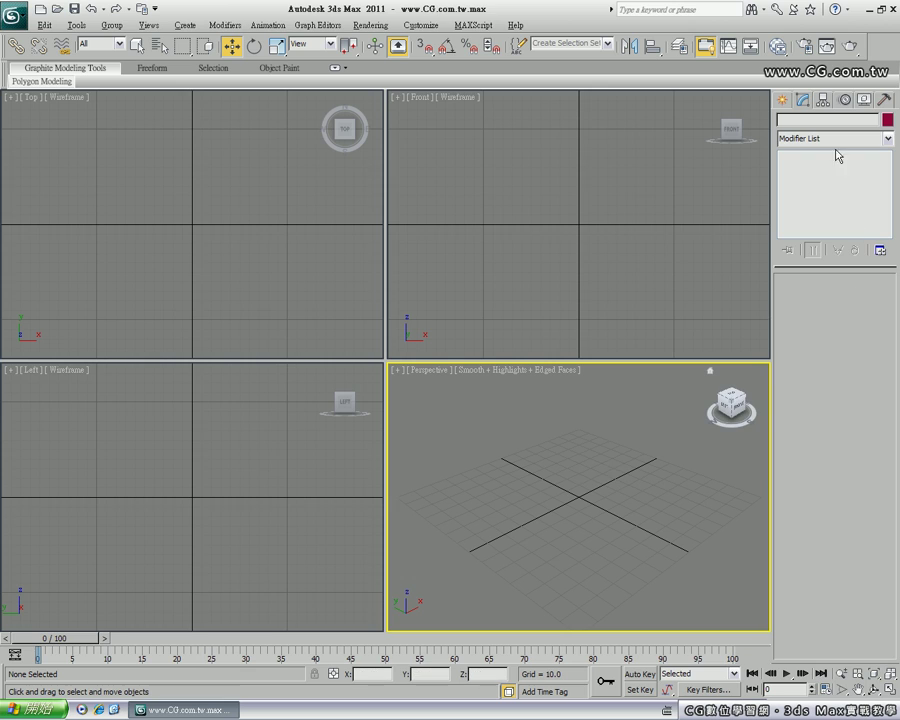
- Bring up the Text spline tool under Create > Shapes > Splines, then switch to Select and Move
{"action": "left_click", "coordinate": [782, 100]}
{"action": "left_click", "coordinate": [806, 262]}
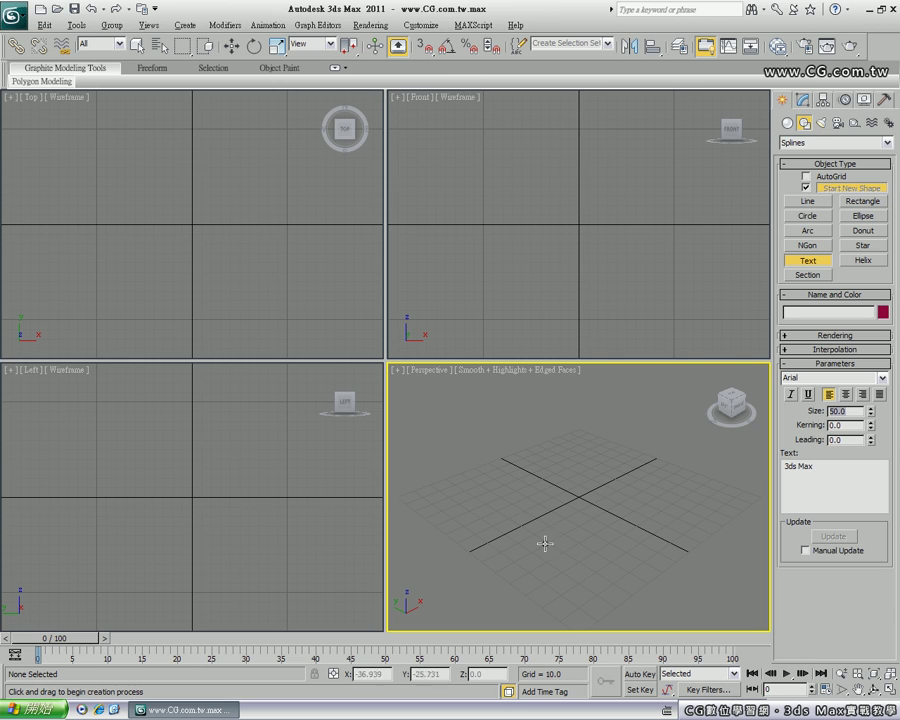
{"action": "type", "text": "g"}
{"action": "type", "text": "30"}
{"action": "left_click", "coordinate": [231, 46]}
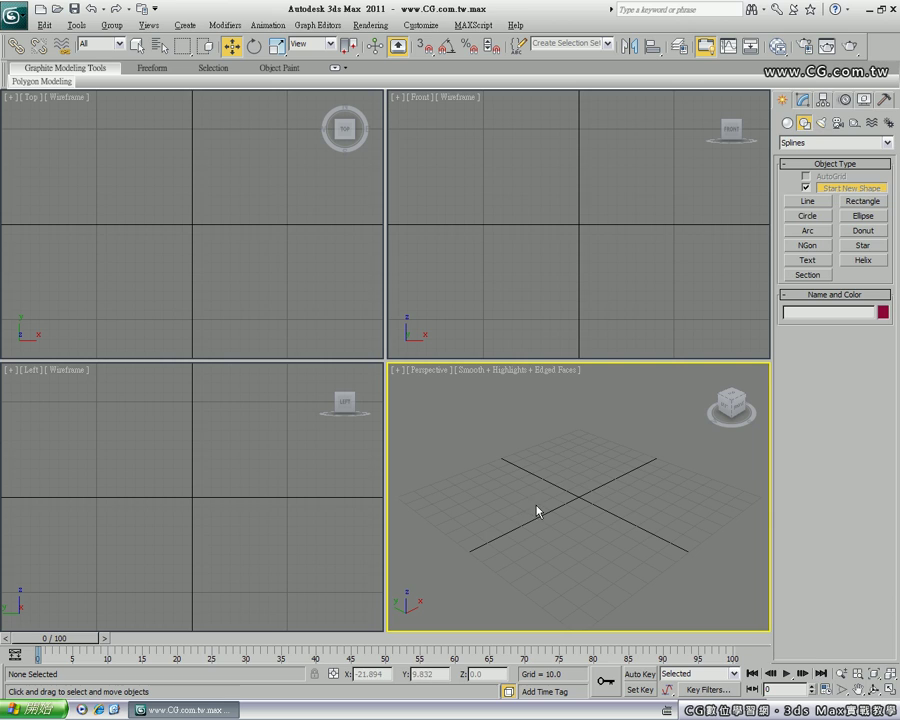
- Toggle the grid off and back on in the Perspective and Front viewports
{"action": "key", "text": "g"}
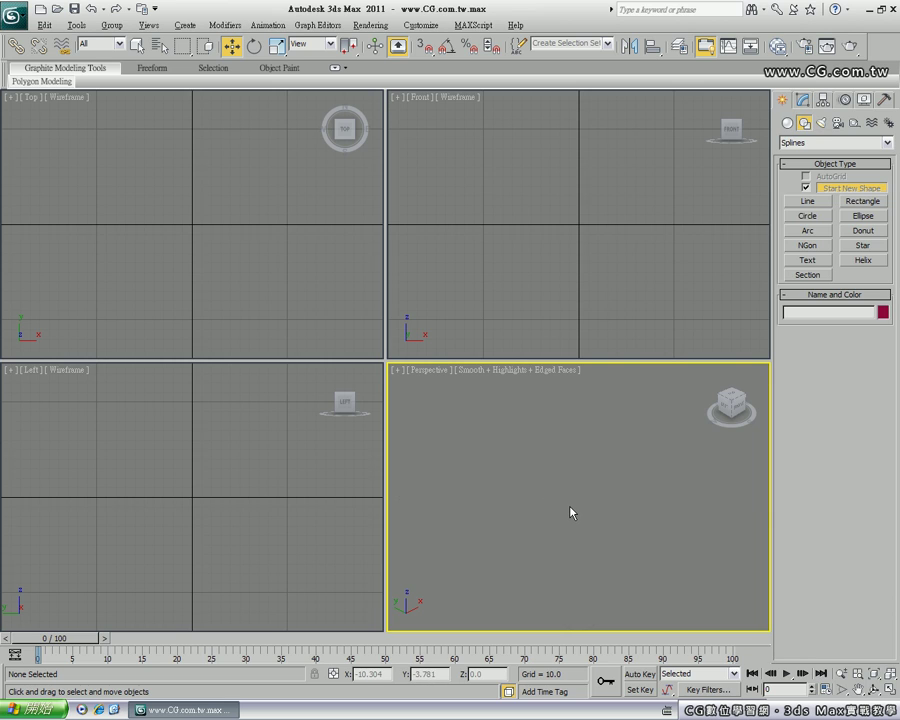
{"action": "key", "text": "g"}
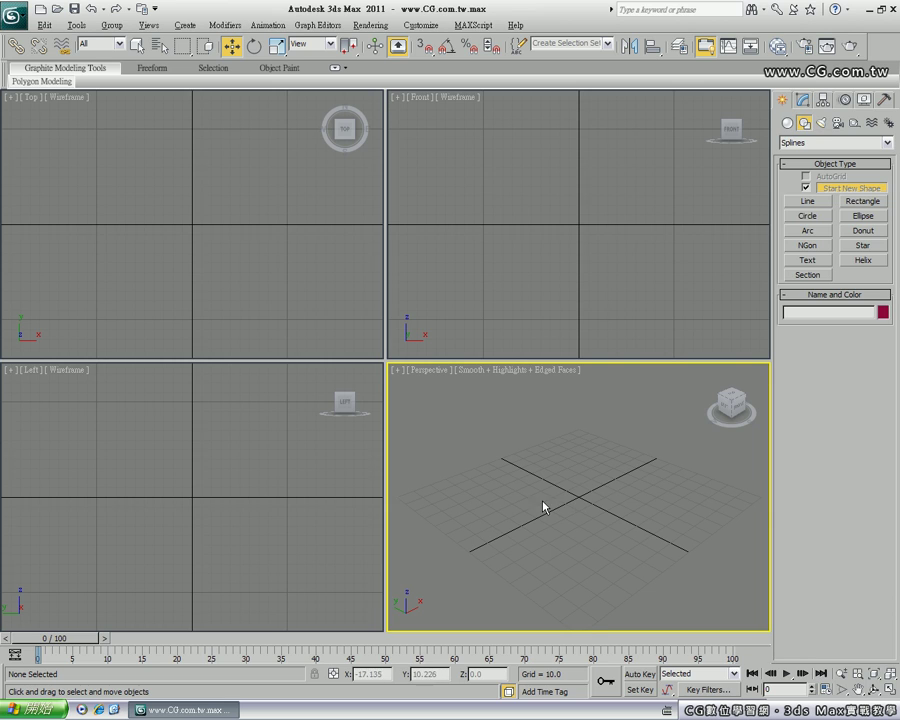
{"action": "left_click", "coordinate": [458, 231]}
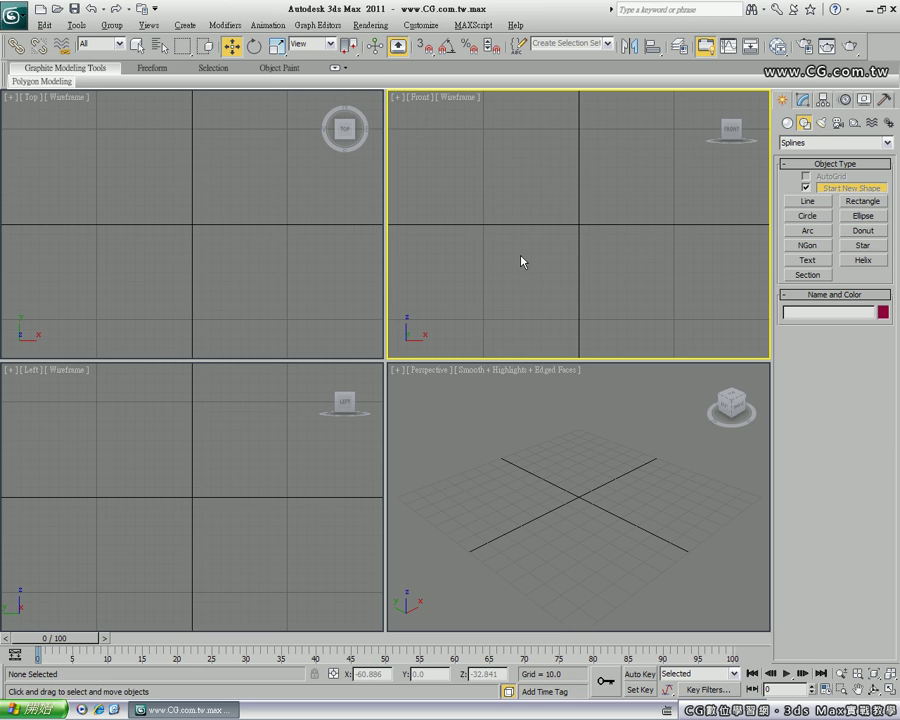
{"action": "key", "text": "g"}
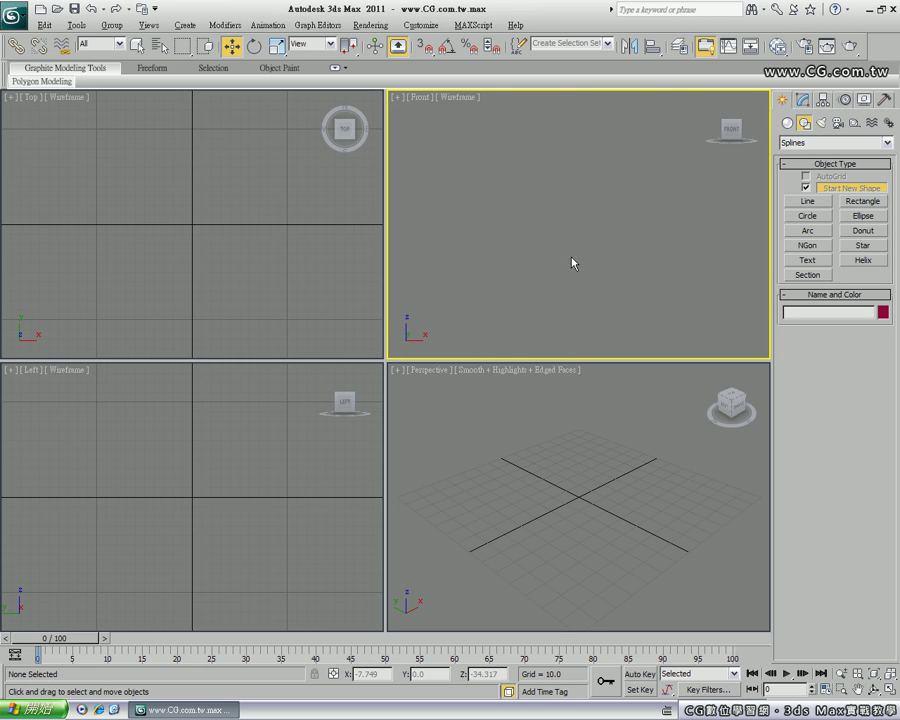
{"action": "key", "text": "g"}
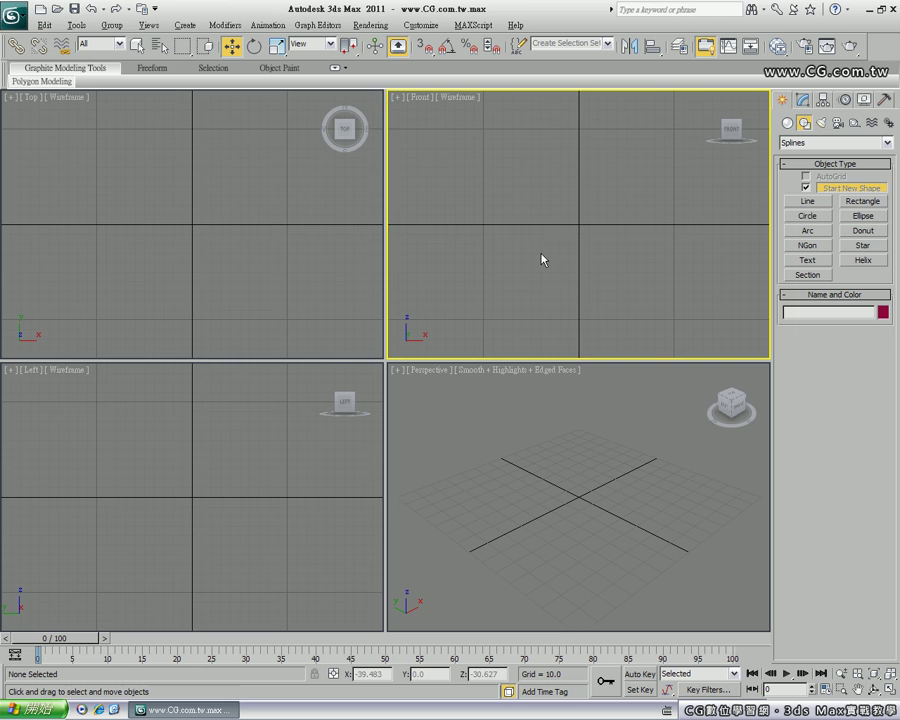
{"action": "left_click", "coordinate": [518, 527]}
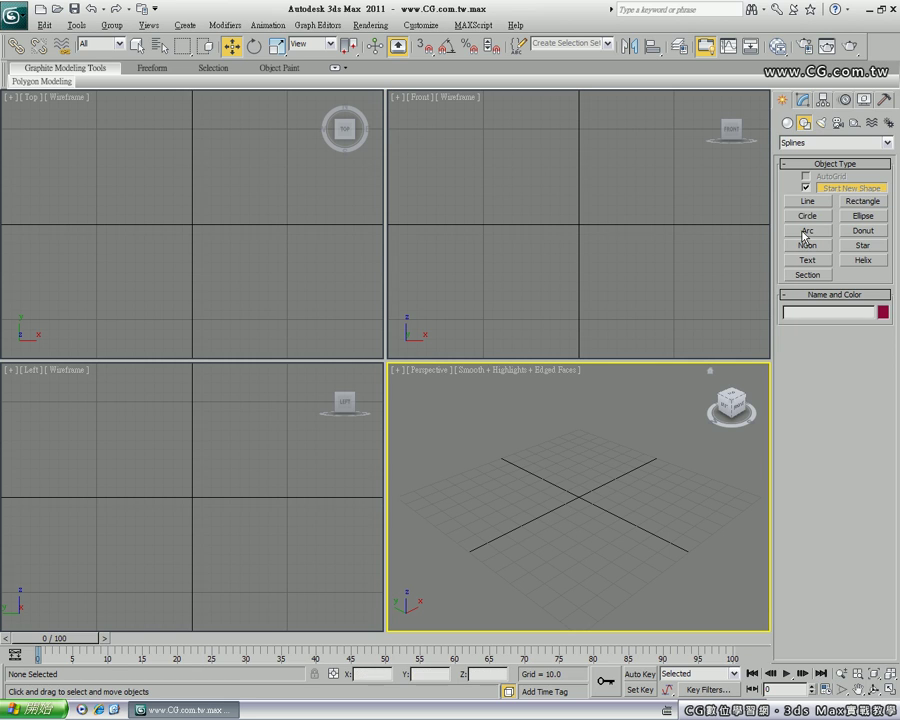
- Create a '3ds Max' text spline at size 50 lying flat at the origin
{"action": "left_click", "coordinate": [799, 262]}
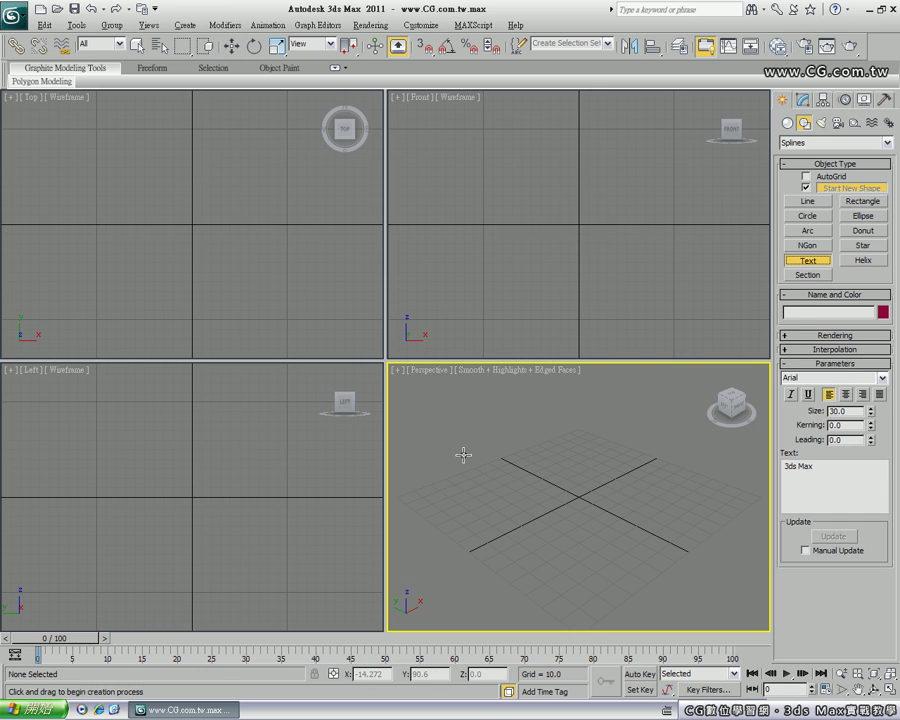
{"action": "left_click", "coordinate": [579, 497]}
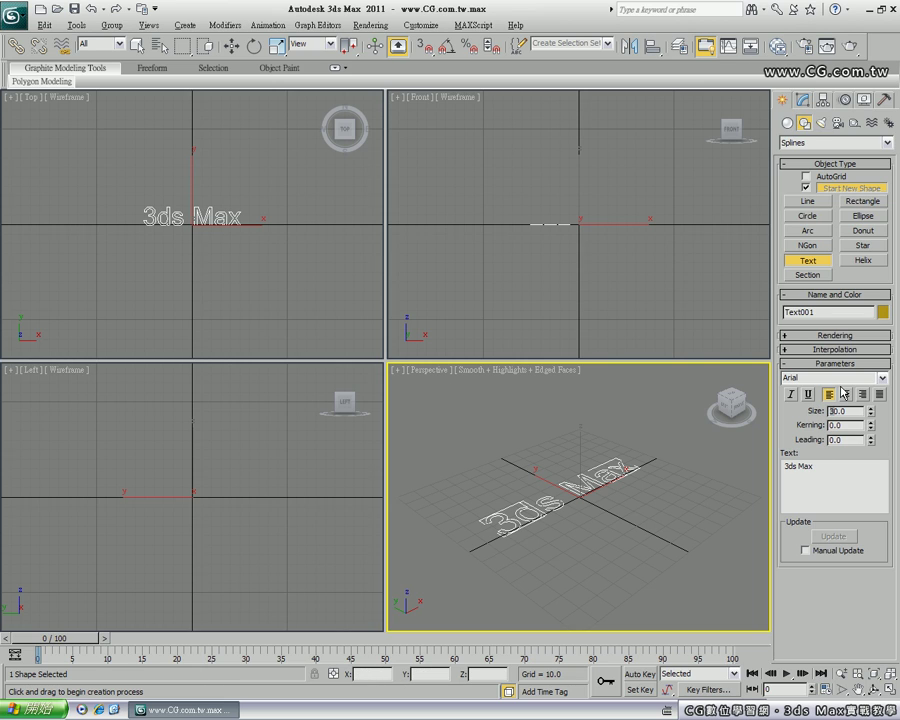
{"action": "key", "text": "Return"}
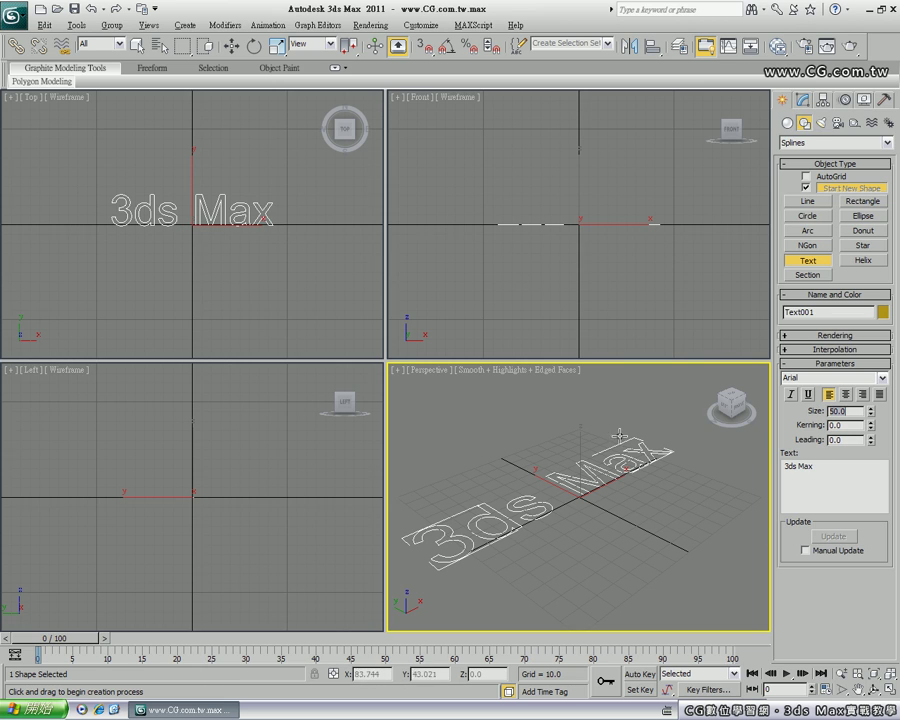
- Nudge the flat text slightly along X with Select and Move, then deselect it
{"action": "type", "text": "w"}
{"action": "left_click", "coordinate": [231, 46]}
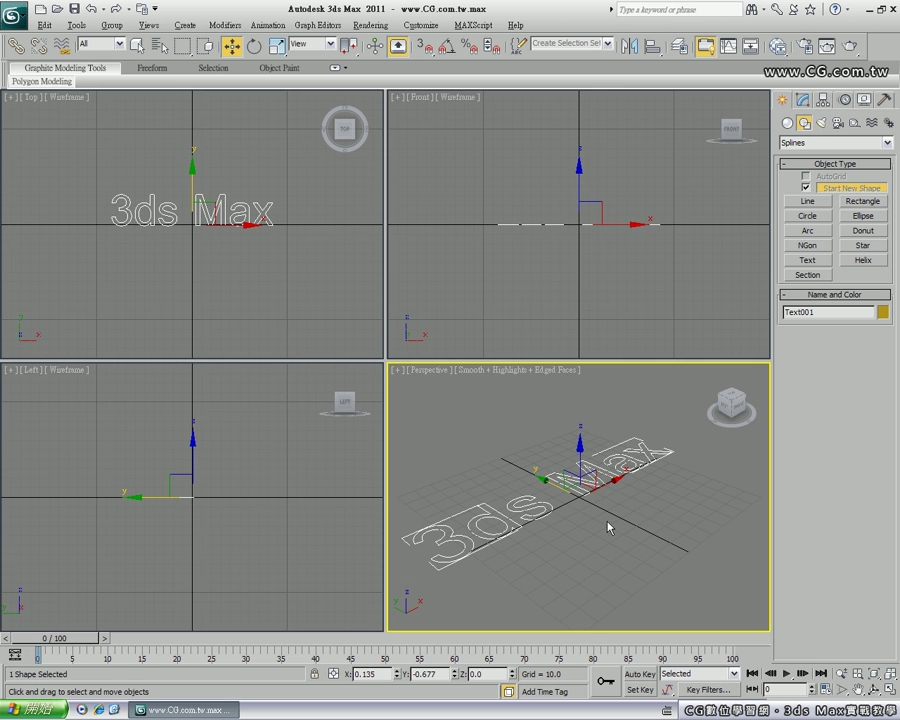
{"action": "left_click_drag", "start_coordinate": [558, 473], "coordinate": [567, 490]}
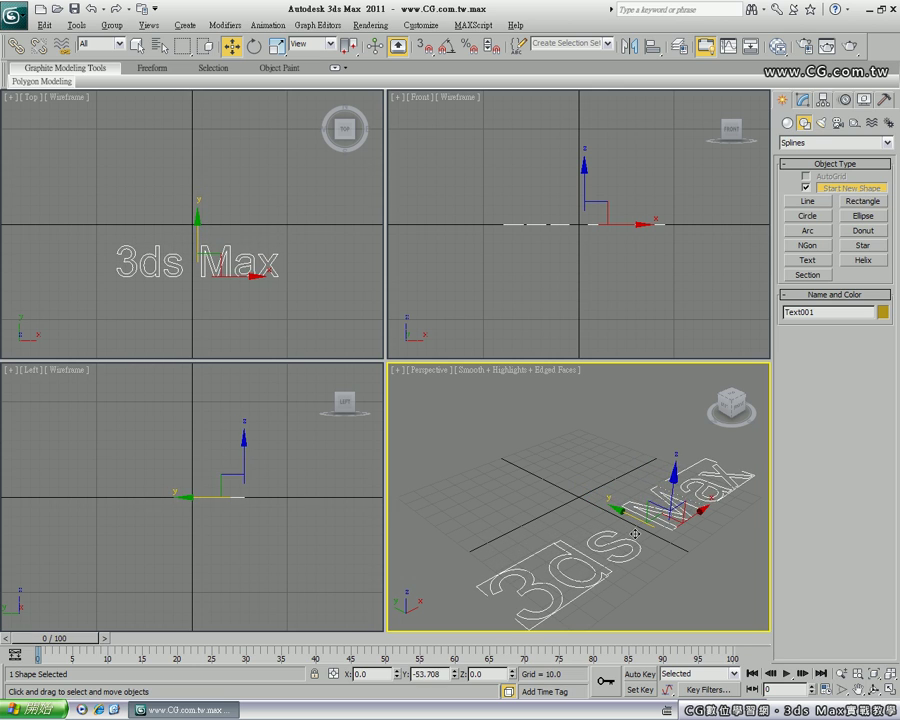
{"action": "left_click", "coordinate": [568, 490]}
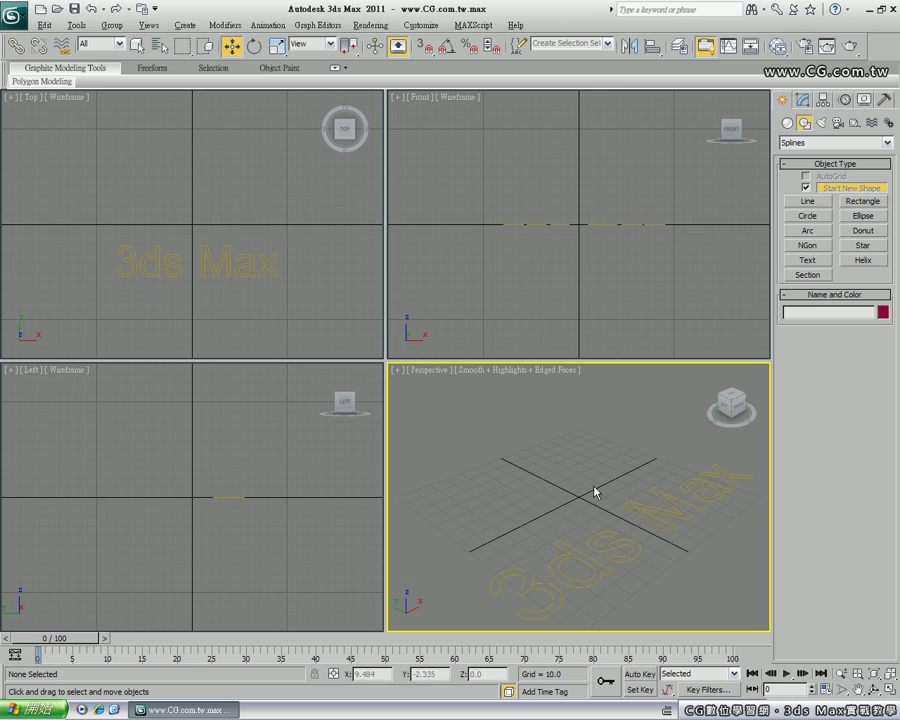
- Place a second, upright '3ds Max' text spline (Text002) in the Front view
{"action": "left_click", "coordinate": [808, 261]}
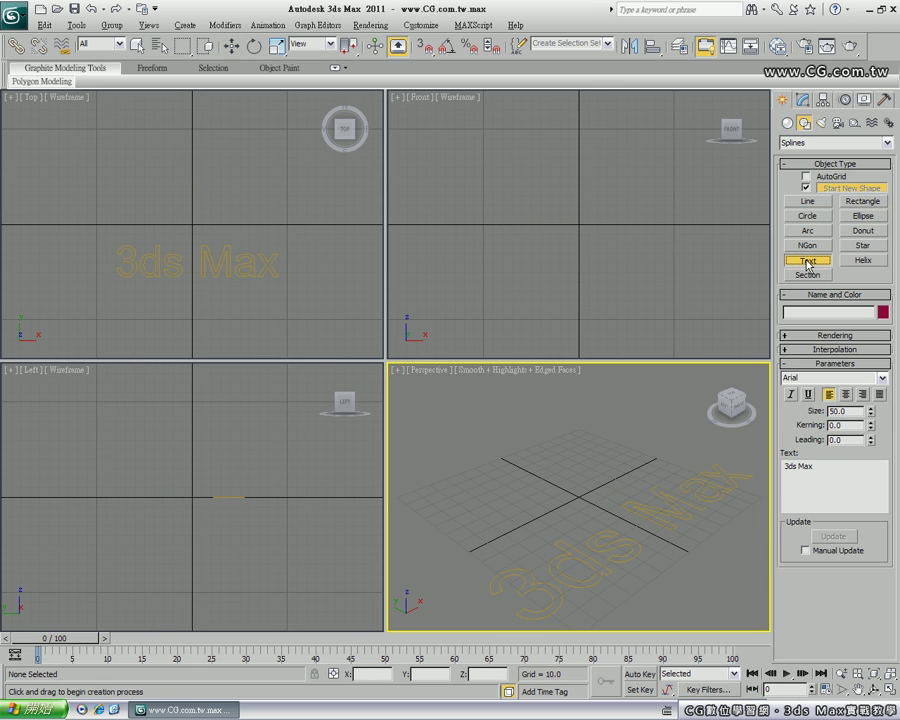
{"action": "left_click", "coordinate": [577, 202]}
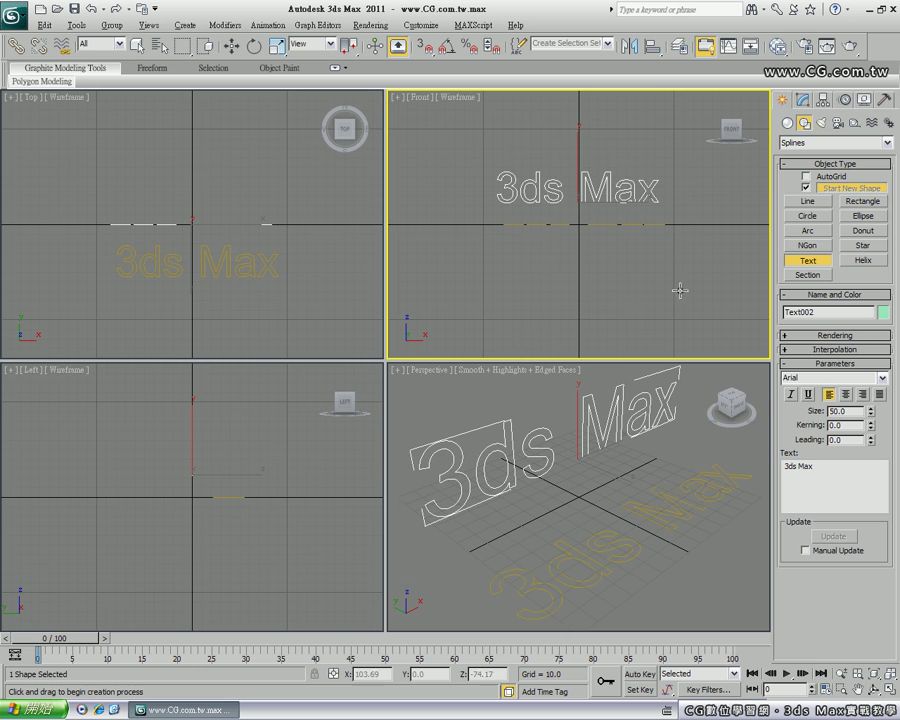
{"action": "left_click", "coordinate": [233, 48]}
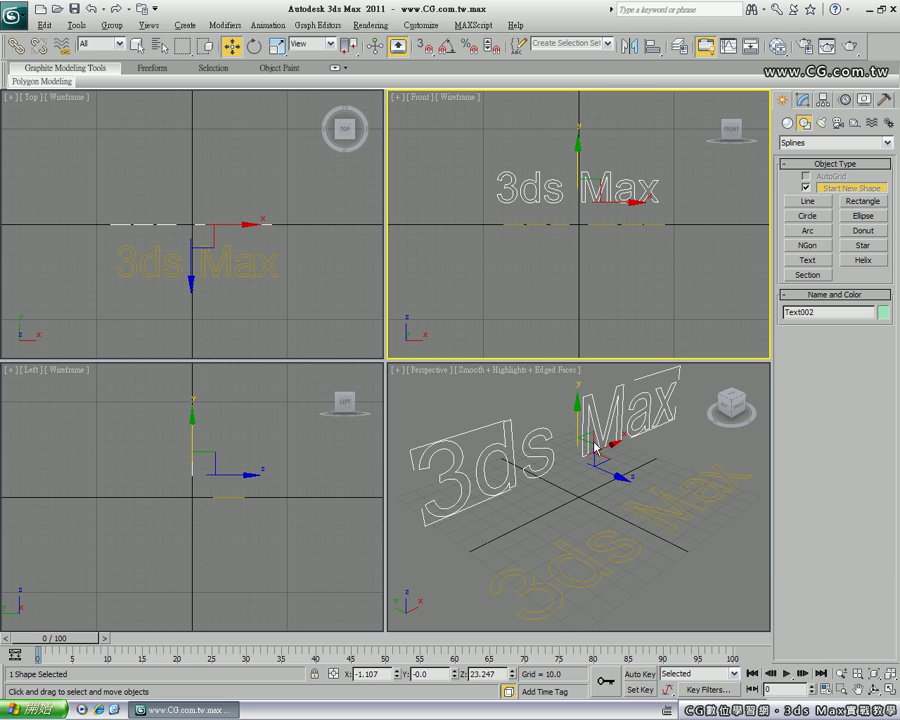
- Reposition the upright text back along Y so it stands behind the flat text, then deselect
{"action": "left_click", "coordinate": [617, 480]}
{"action": "left_click", "coordinate": [555, 455]}
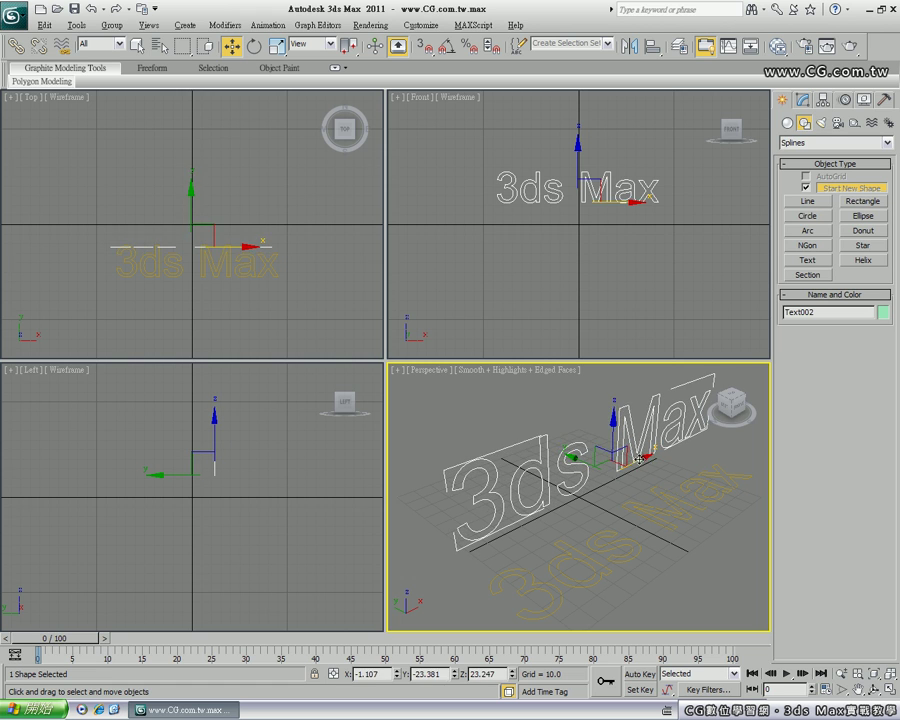
{"action": "left_click_drag", "start_coordinate": [632, 480], "coordinate": [619, 466]}
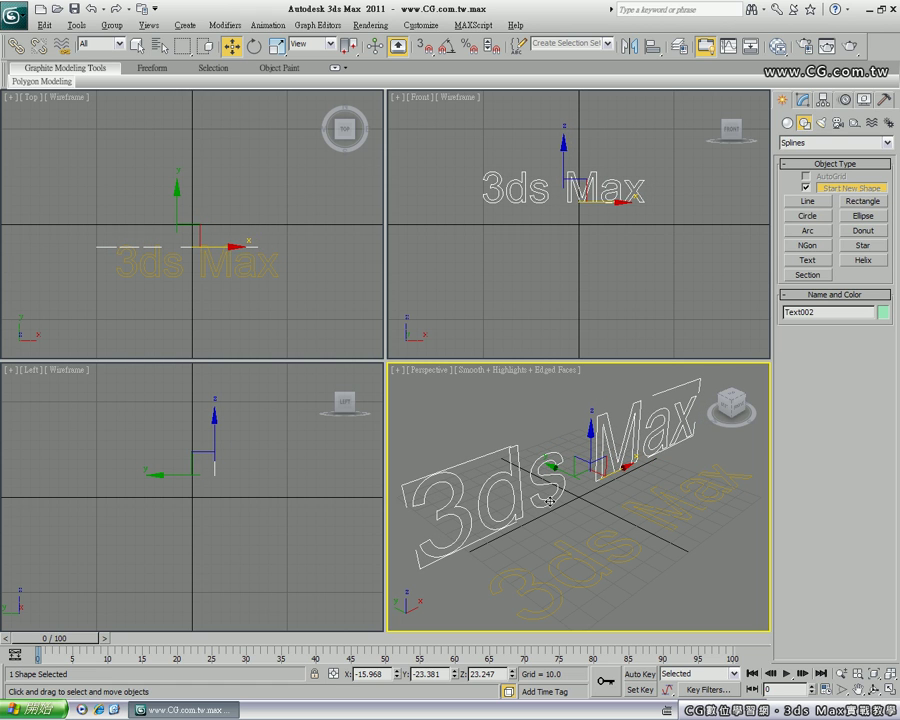
{"action": "mouse_move", "coordinate": [550, 500]}
{"action": "middle_mouse_down", "text": "alt"}
{"action": "mouse_move", "coordinate": [563, 496]}
{"action": "mouse_move", "coordinate": [530, 495]}
{"action": "middle_mouse_up", "text": "alt"}
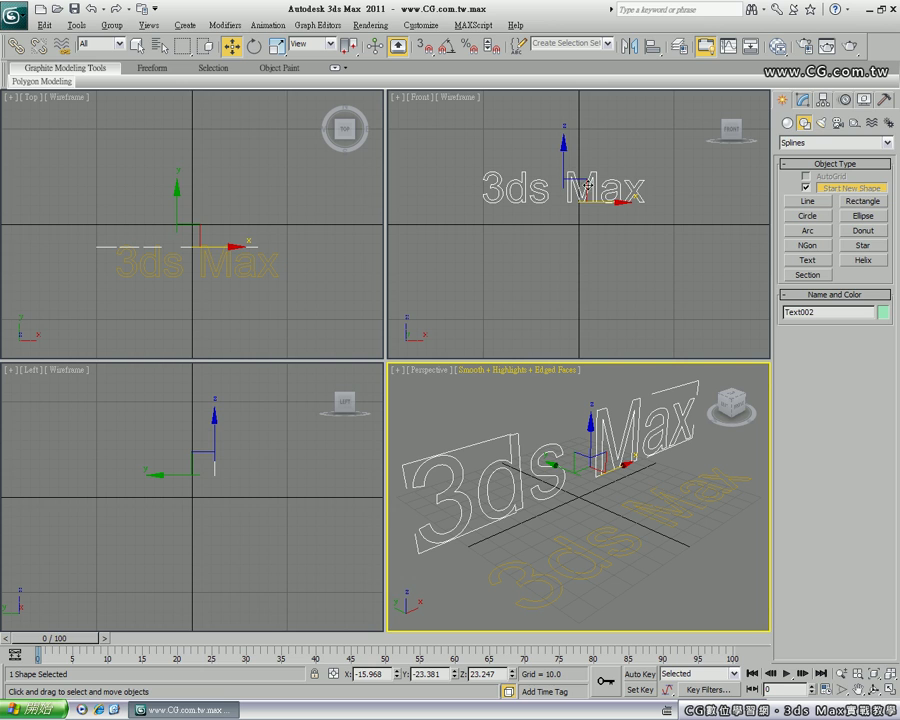
{"action": "left_click_drag", "start_coordinate": [585, 183], "coordinate": [607, 203]}
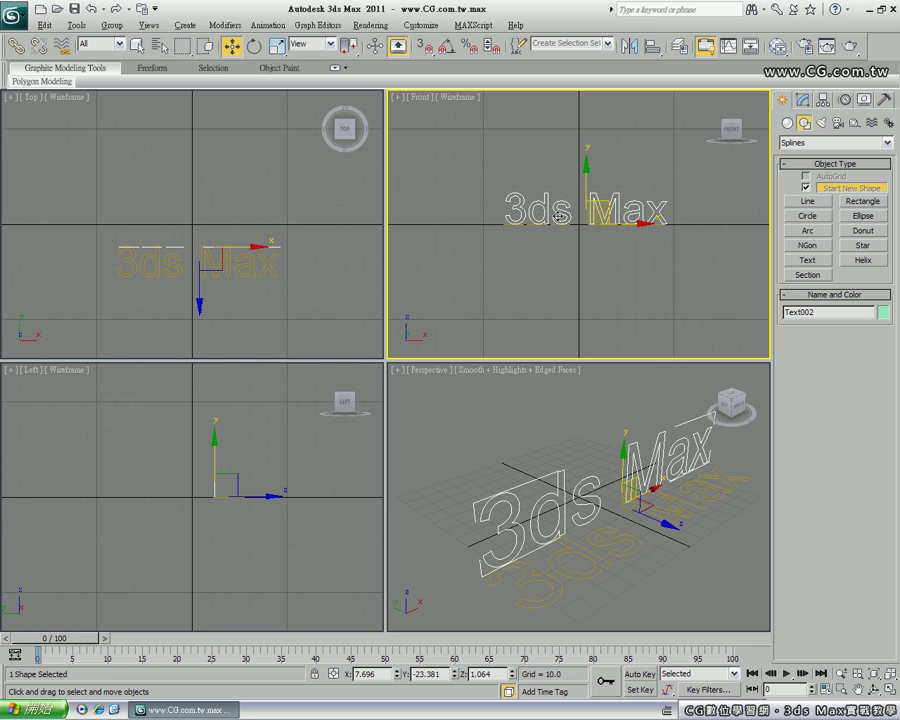
{"action": "mouse_move", "coordinate": [604, 200]}
{"action": "left_mouse_down"}
{"action": "mouse_move", "coordinate": [588, 172]}
{"action": "mouse_move", "coordinate": [586, 200]}
{"action": "left_mouse_up"}
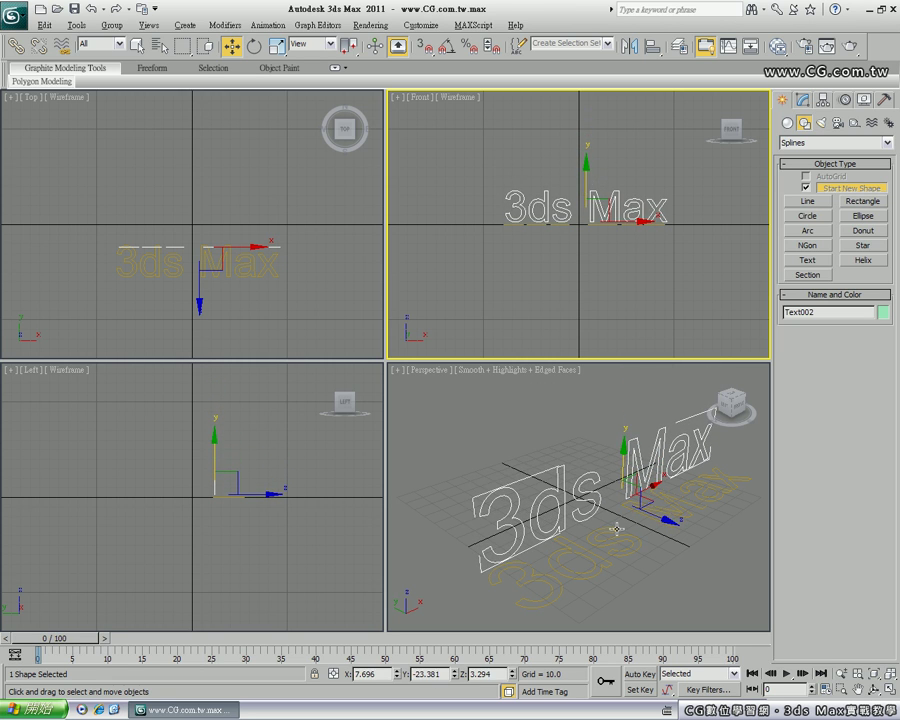
{"action": "left_click_drag", "start_coordinate": [648, 492], "coordinate": [658, 516]}
{"action": "left_click_drag", "start_coordinate": [588, 487], "coordinate": [559, 474]}
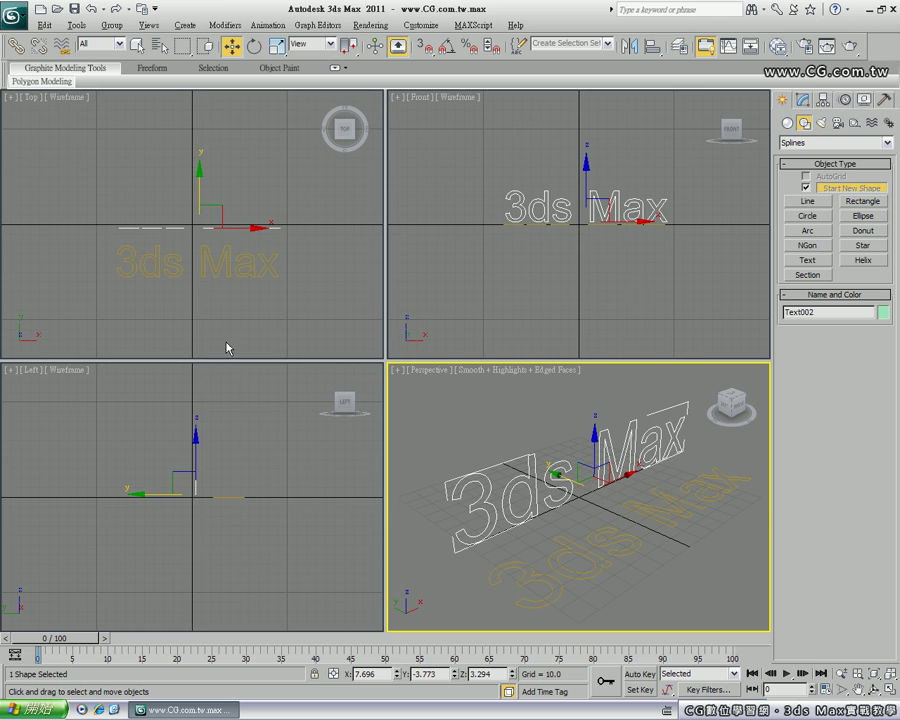
{"action": "mouse_move", "coordinate": [200, 190]}
{"action": "left_mouse_down"}
{"action": "mouse_move", "coordinate": [198, 176]}
{"action": "mouse_move", "coordinate": [198, 196]}
{"action": "mouse_move", "coordinate": [198, 180]}
{"action": "mouse_move", "coordinate": [200, 187]}
{"action": "left_mouse_up"}
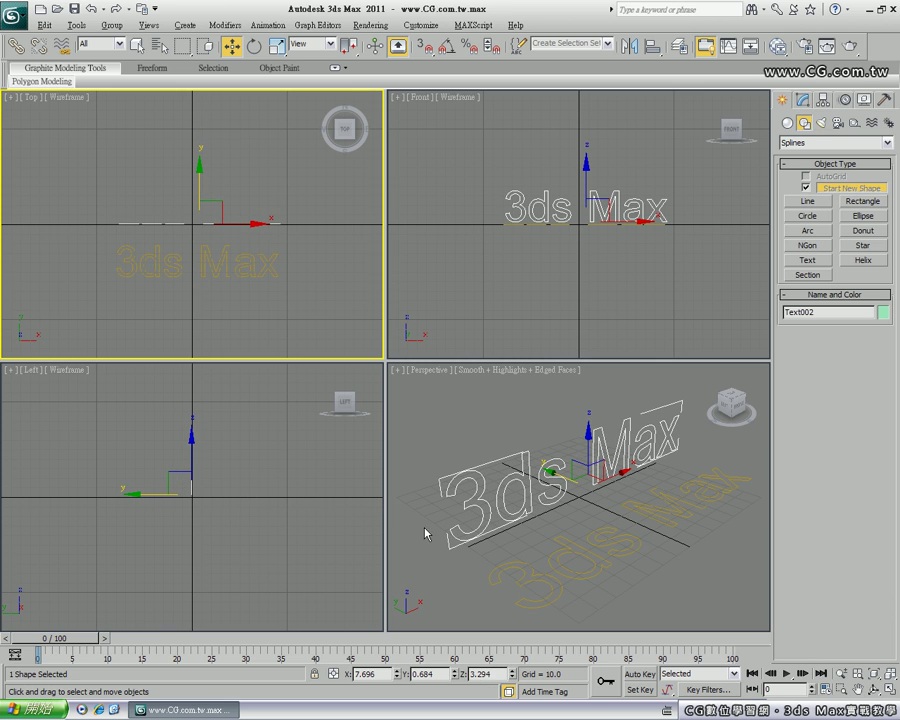
{"action": "left_click", "coordinate": [532, 402]}
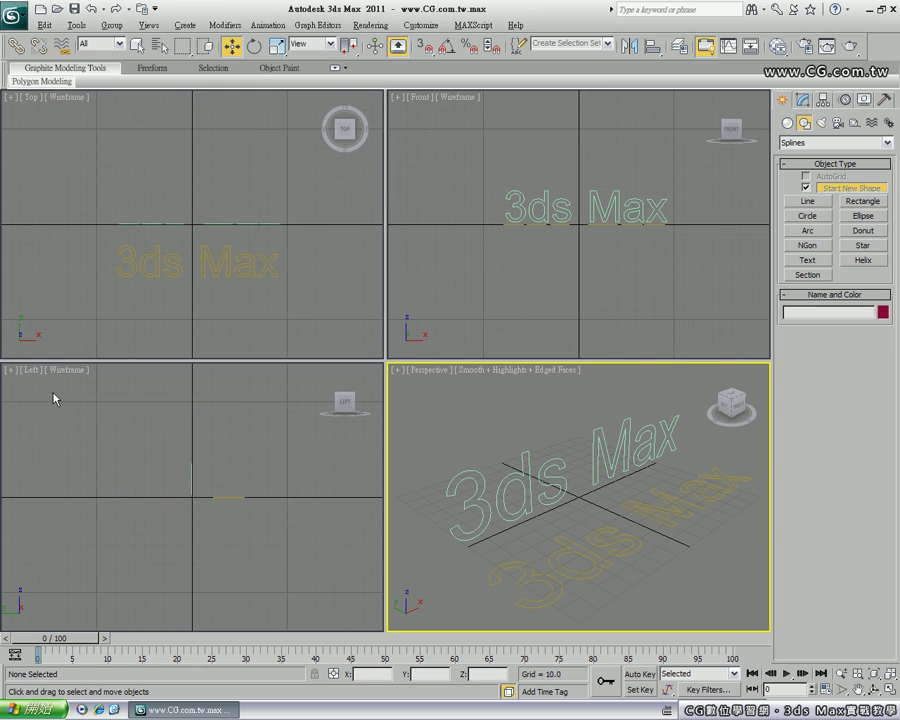
{"action": "left_click", "coordinate": [252, 482]}
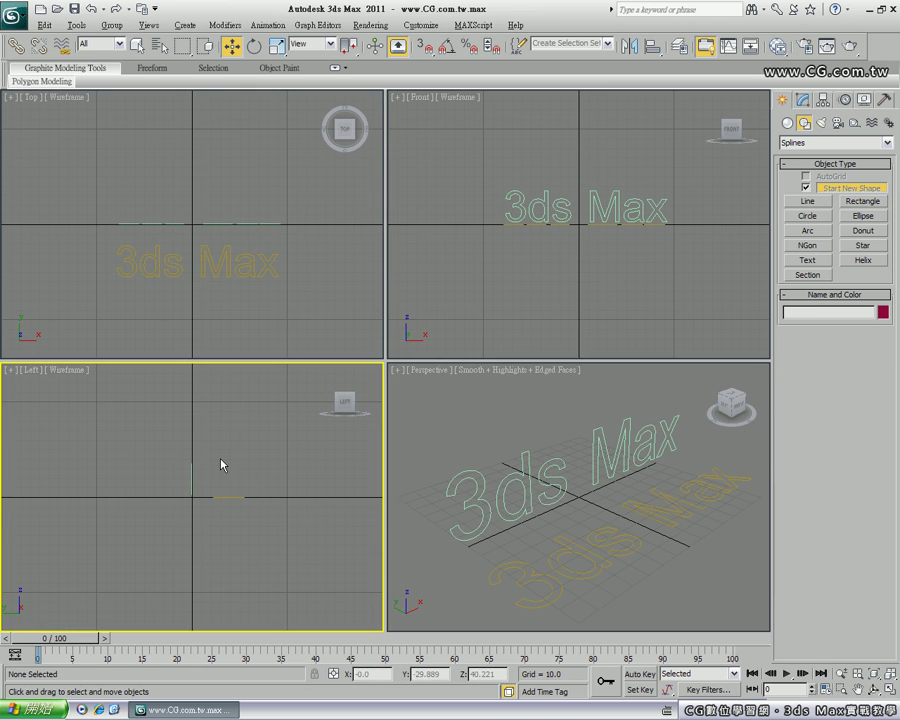
{"action": "left_click", "coordinate": [812, 262]}
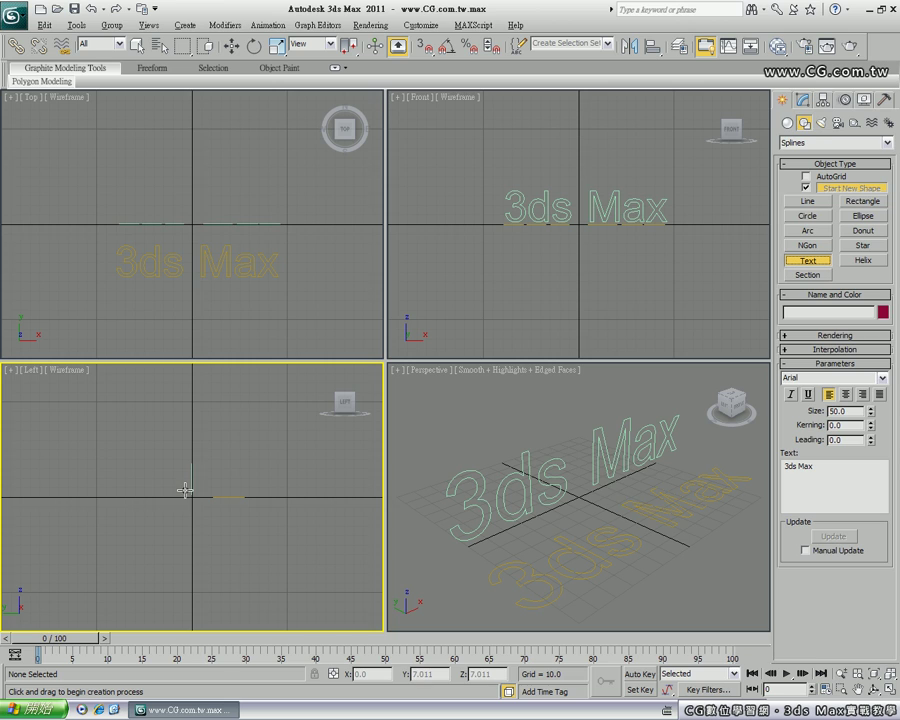
{"action": "left_click", "coordinate": [185, 490]}
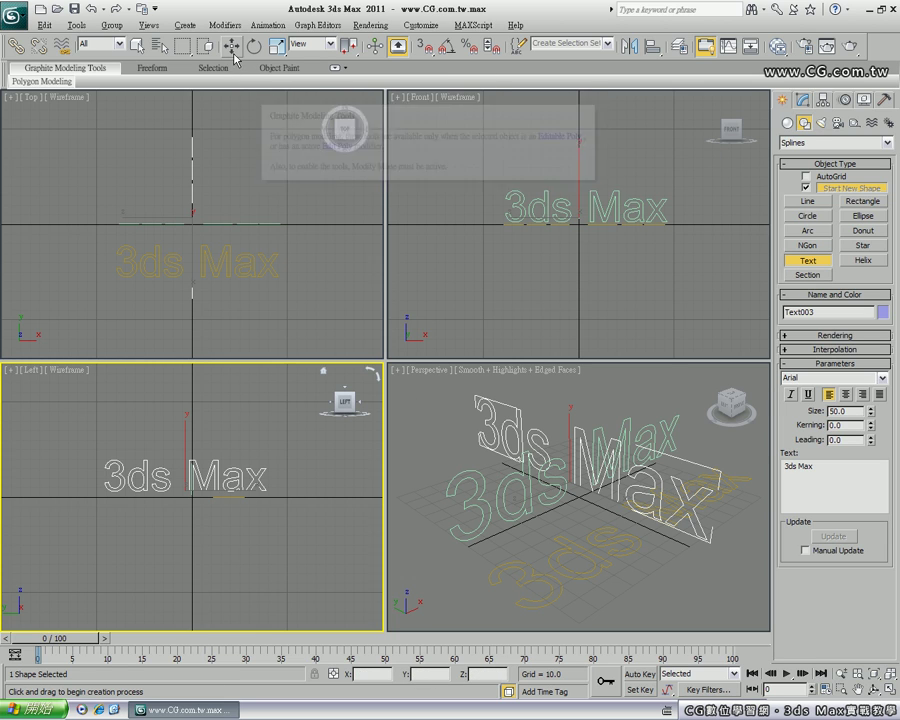
{"action": "left_click", "coordinate": [231, 45]}
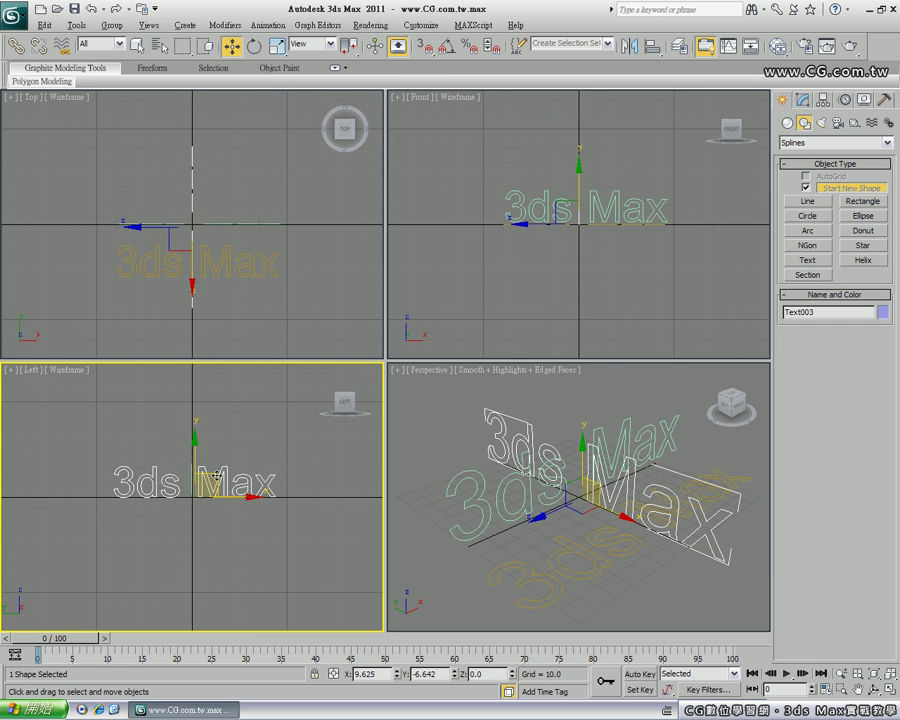
{"action": "mouse_move", "coordinate": [545, 525]}
{"action": "middle_mouse_down", "text": "alt"}
{"action": "mouse_move", "coordinate": [602, 526]}
{"action": "mouse_move", "coordinate": [517, 527]}
{"action": "mouse_move", "coordinate": [602, 528]}
{"action": "mouse_move", "coordinate": [519, 537]}
{"action": "mouse_move", "coordinate": [524, 556]}
{"action": "mouse_move", "coordinate": [528, 528]}
{"action": "mouse_move", "coordinate": [572, 528]}
{"action": "mouse_move", "coordinate": [533, 515]}
{"action": "middle_mouse_up", "text": "alt"}
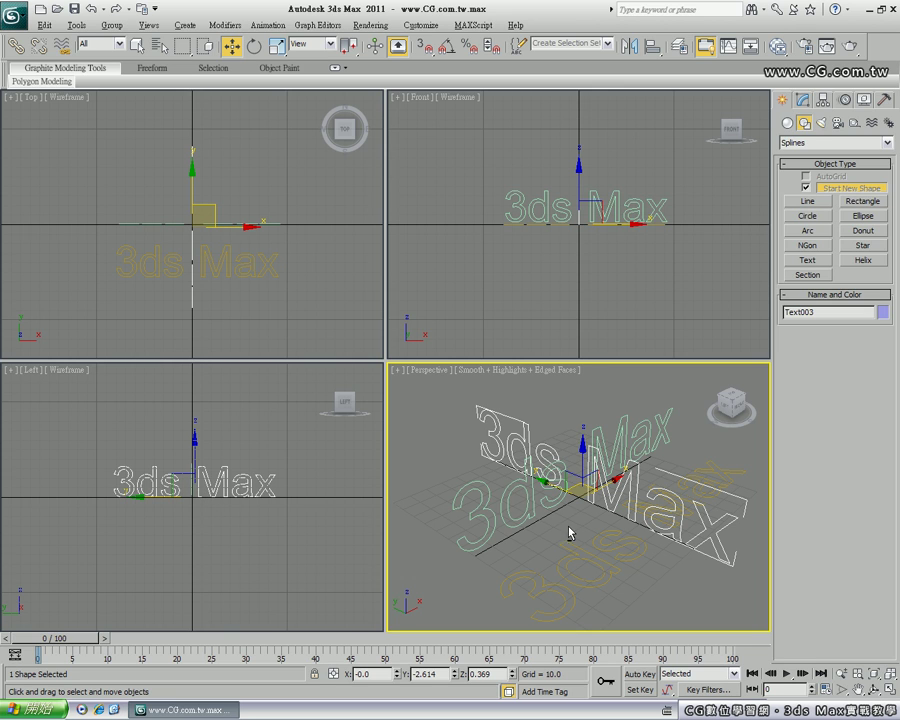
{"action": "mouse_move", "coordinate": [568, 533]}
{"action": "middle_mouse_down", "text": "alt"}
{"action": "mouse_move", "coordinate": [570, 510]}
{"action": "mouse_move", "coordinate": [522, 512]}
{"action": "mouse_move", "coordinate": [607, 512]}
{"action": "mouse_move", "coordinate": [568, 530]}
{"action": "mouse_move", "coordinate": [564, 504]}
{"action": "mouse_move", "coordinate": [557, 520]}
{"action": "mouse_move", "coordinate": [496, 522]}
{"action": "mouse_move", "coordinate": [579, 522]}
{"action": "mouse_move", "coordinate": [573, 513]}
{"action": "middle_mouse_up", "text": "alt"}
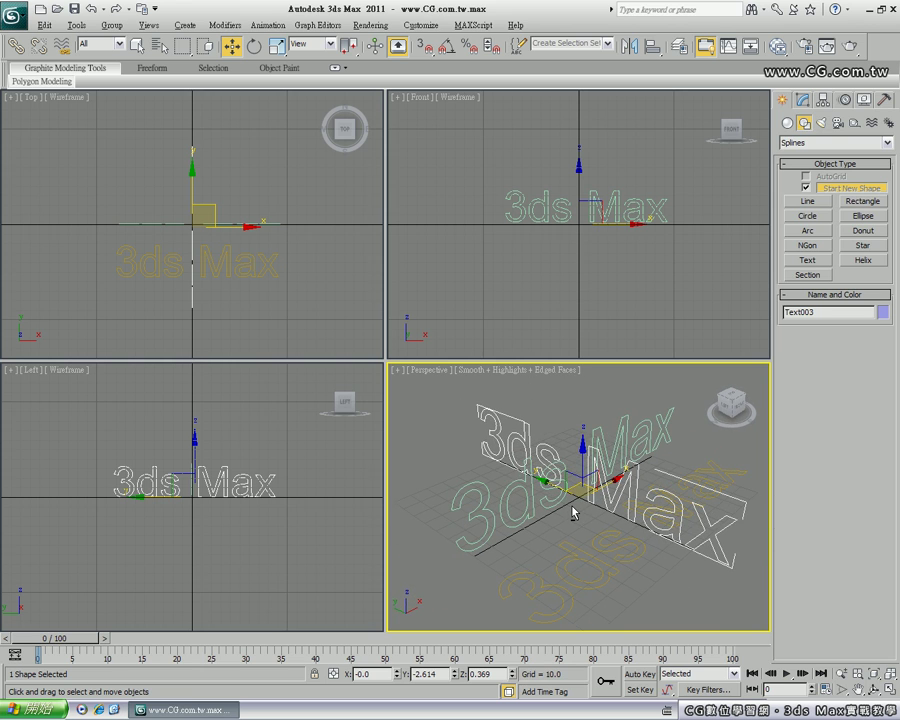
{"action": "left_click", "coordinate": [526, 428]}
{"action": "left_click", "coordinate": [527, 434]}
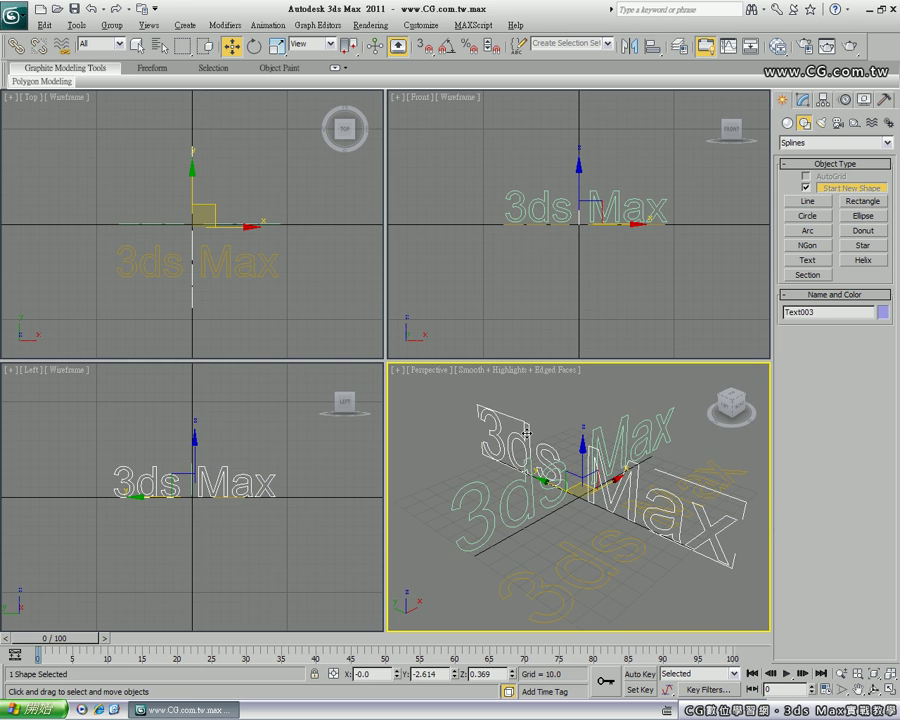
{"action": "key", "text": "Delete"}
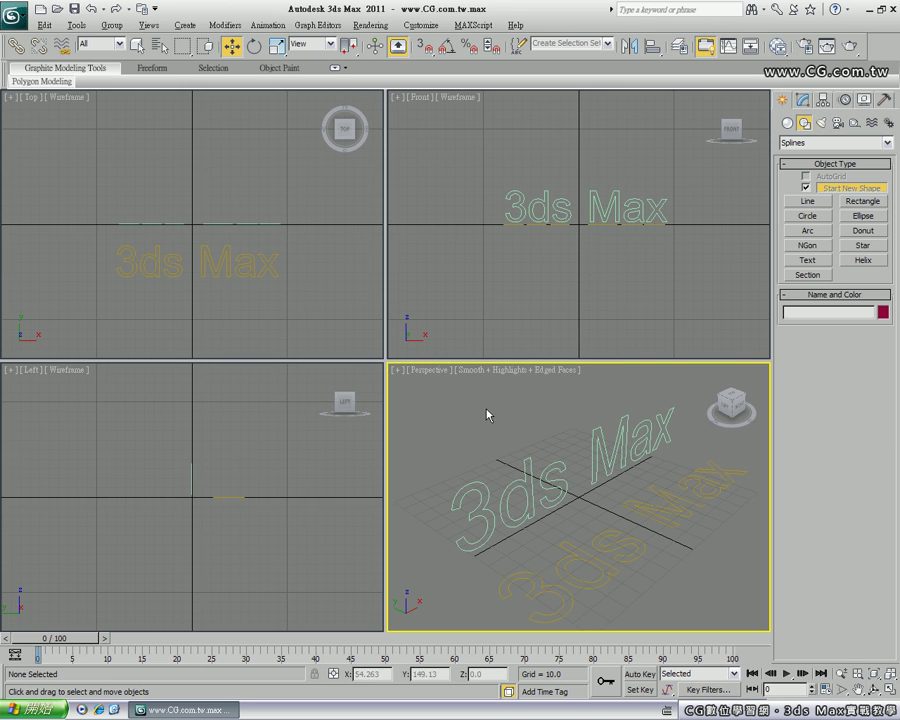
- Delete the flat yellow text and slide the upright text further back
{"action": "left_click", "coordinate": [228, 270]}
{"action": "key", "text": "Delete"}
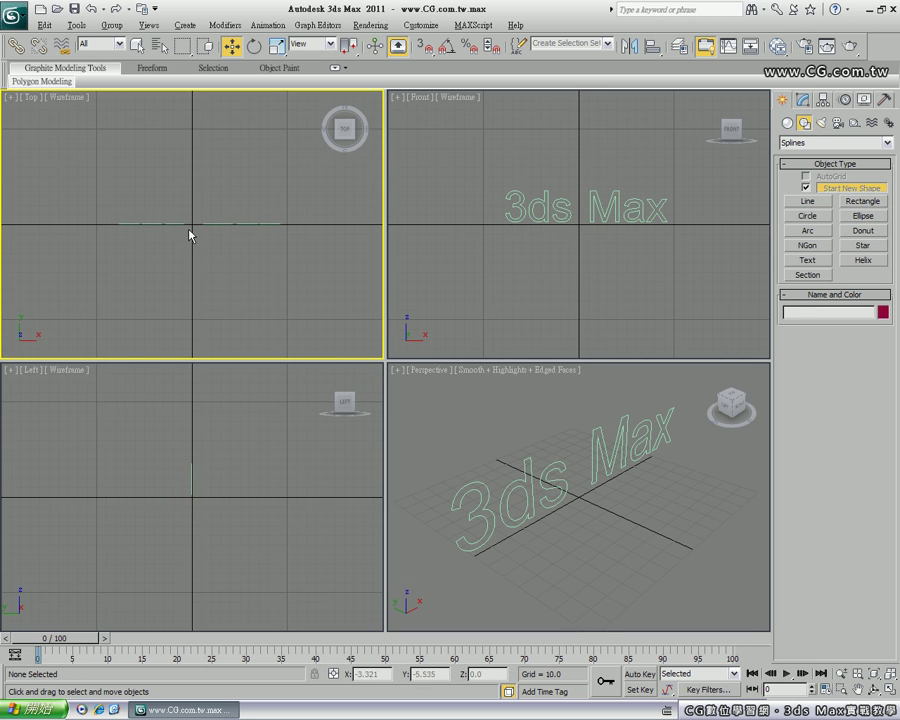
{"action": "left_click_drag", "start_coordinate": [190, 230], "coordinate": [198, 167]}
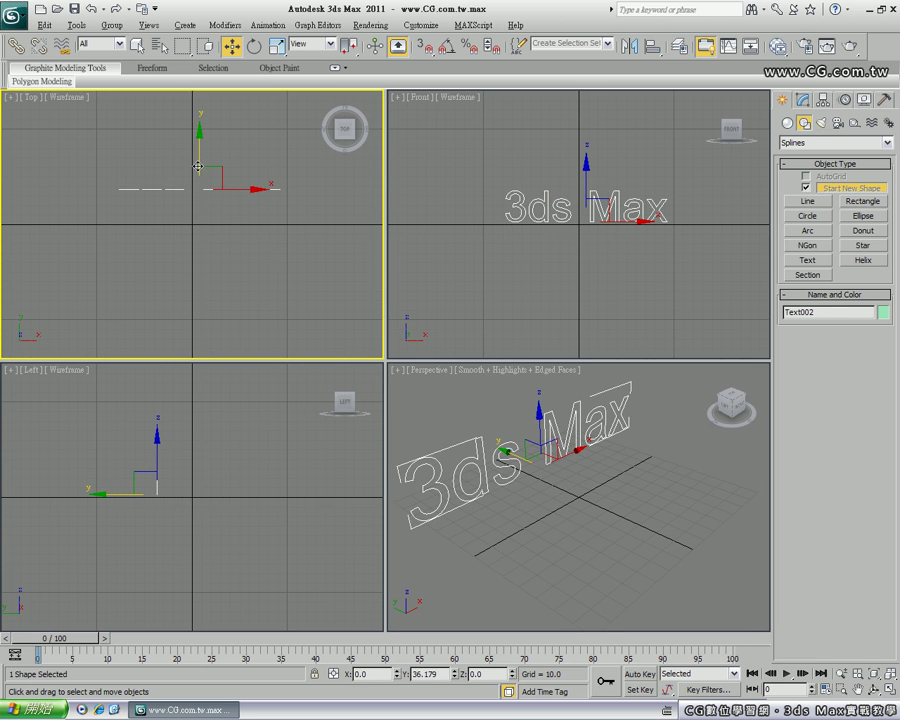
{"action": "left_click", "coordinate": [293, 297]}
- Create a new flat '3ds Max' text (Text003), move it left toward centre, and reselect it
{"action": "left_click", "coordinate": [807, 260]}
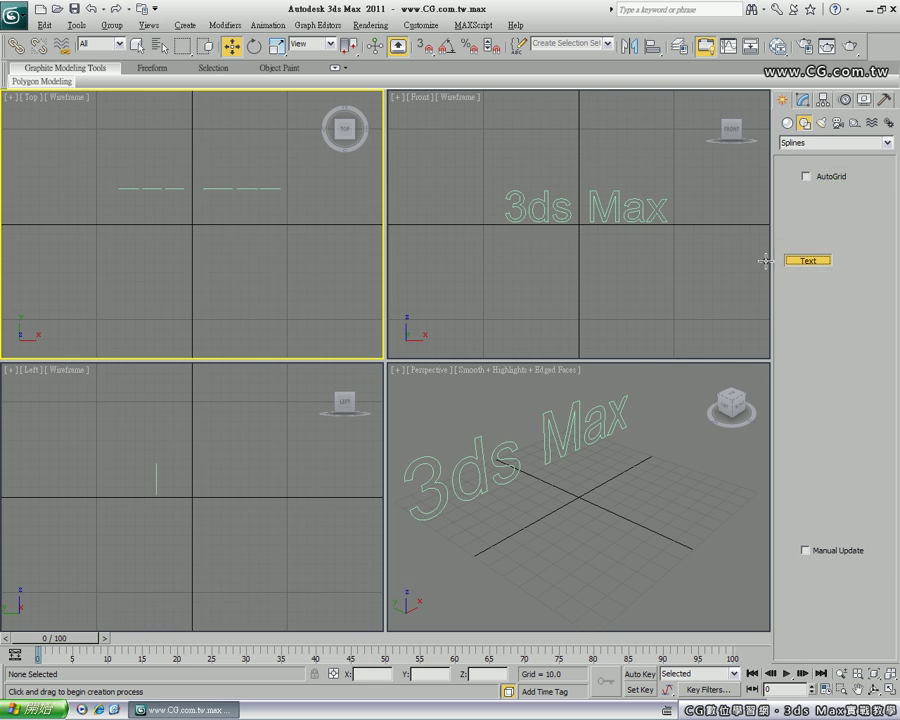
{"action": "left_click", "coordinate": [218, 258]}
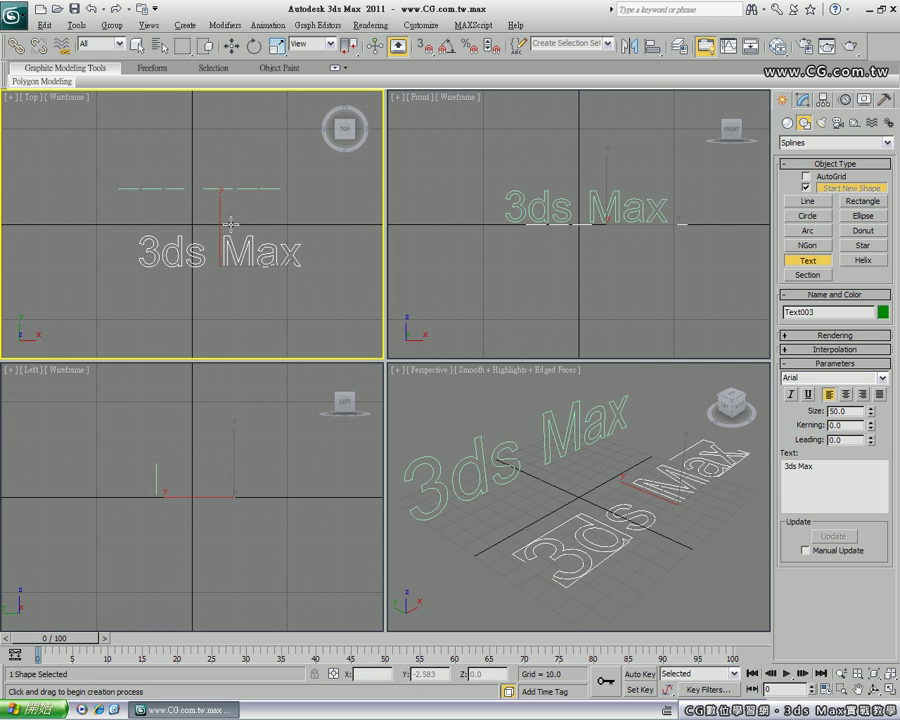
{"action": "left_click", "coordinate": [231, 46]}
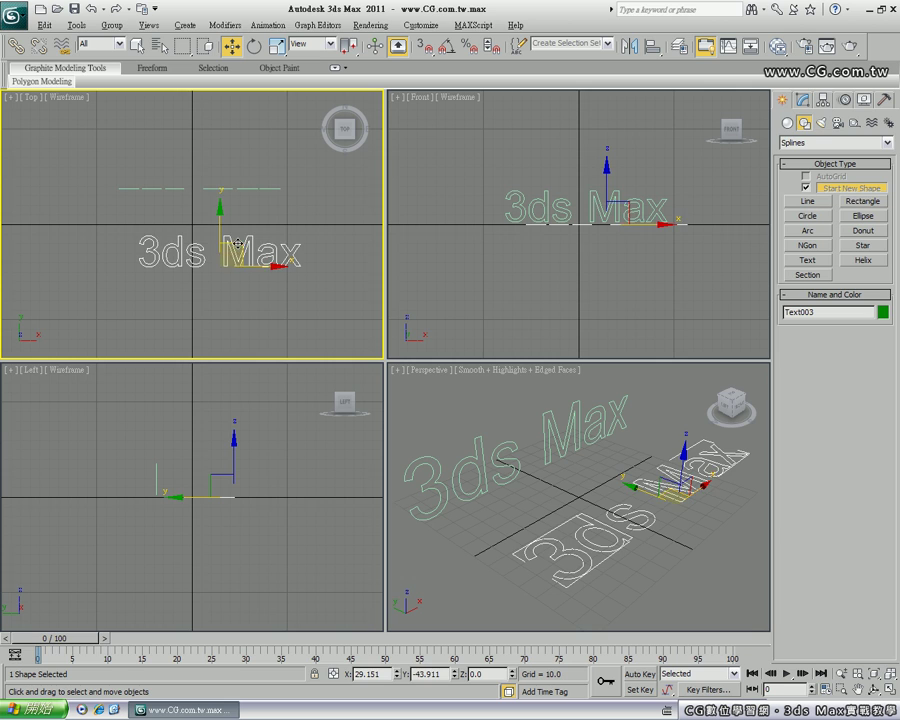
{"action": "left_click_drag", "start_coordinate": [238, 244], "coordinate": [214, 239]}
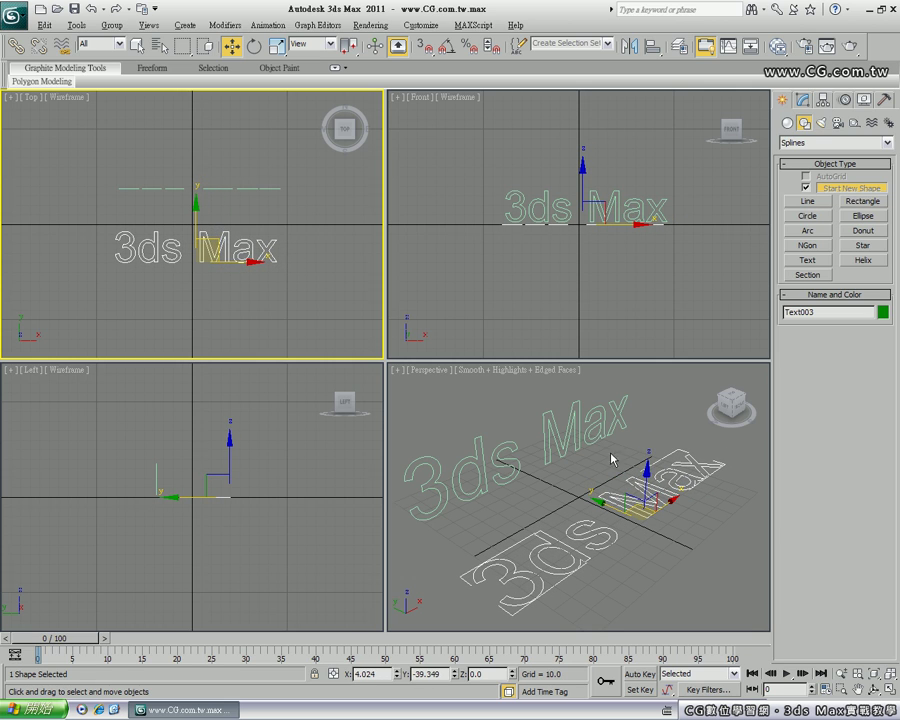
{"action": "left_click", "coordinate": [659, 486]}
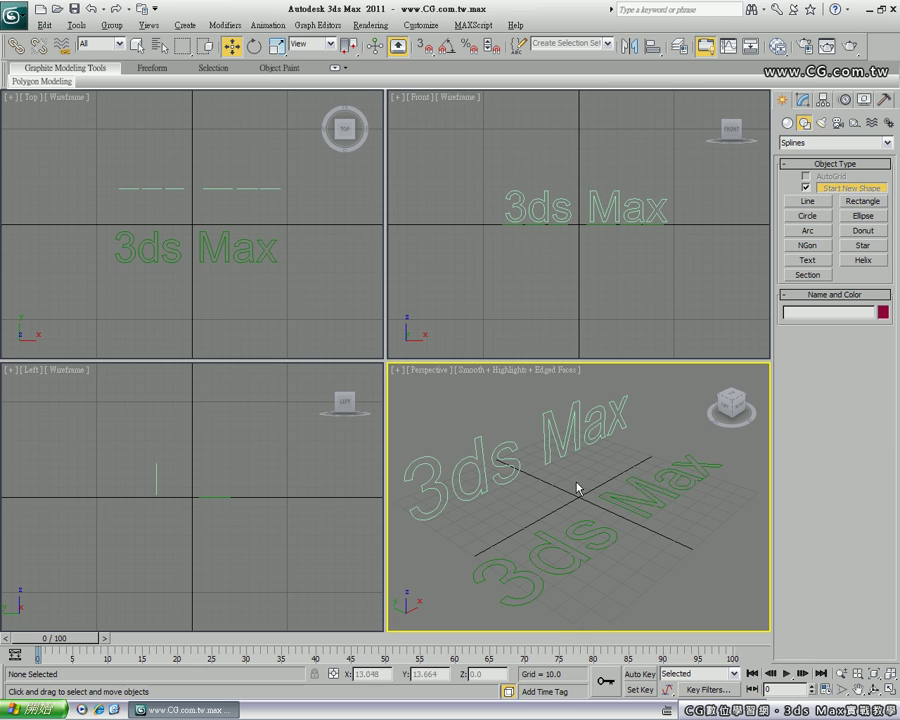
{"action": "left_click", "coordinate": [580, 519]}
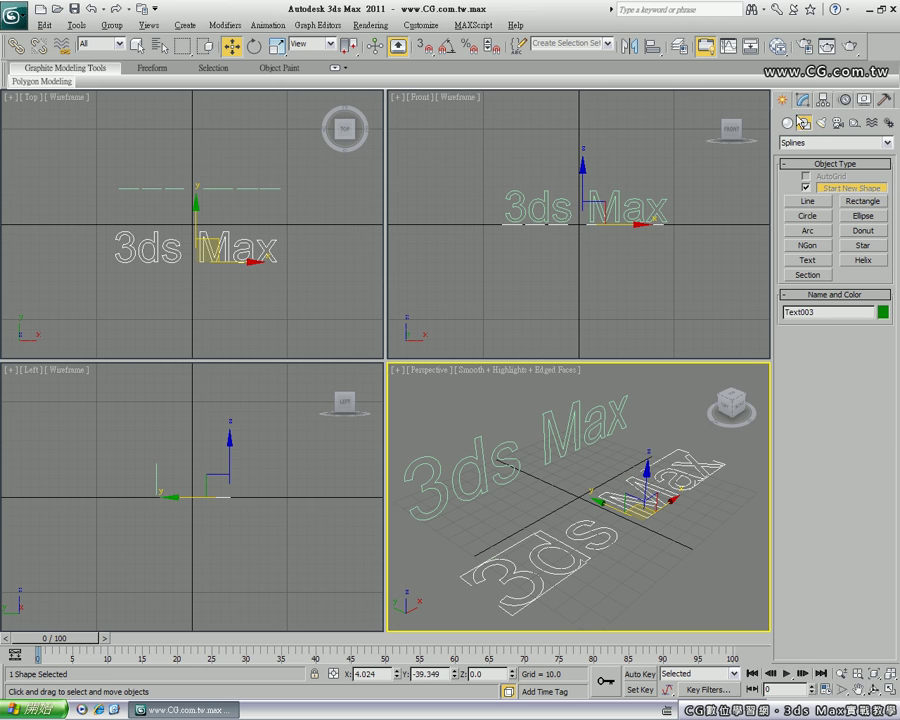
- Add a 5-unit Extrude modifier to the flat green text
{"action": "left_click", "coordinate": [805, 107]}
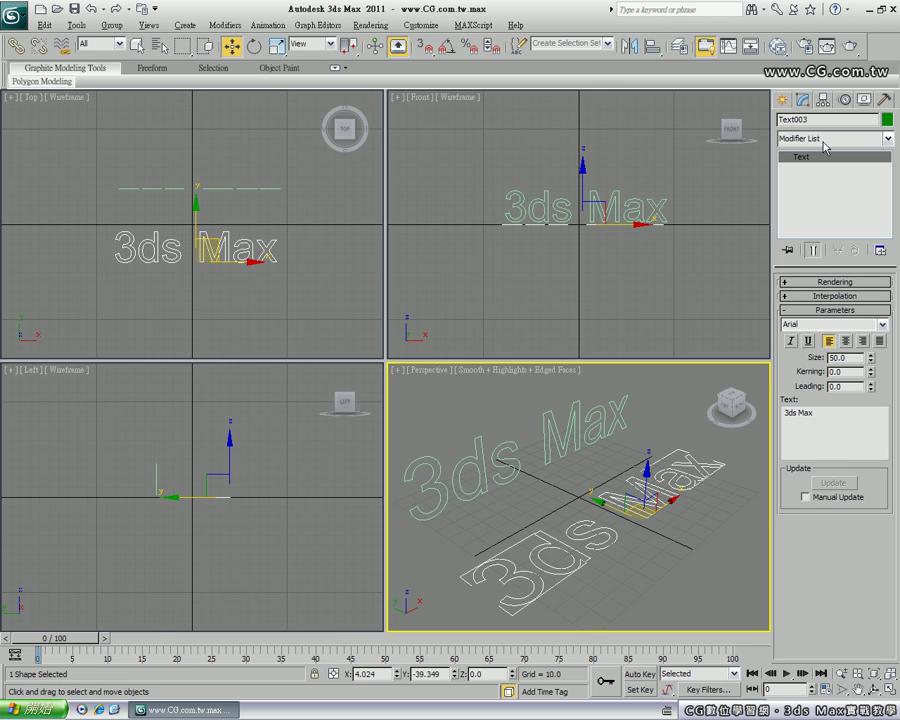
{"action": "left_click", "coordinate": [834, 139]}
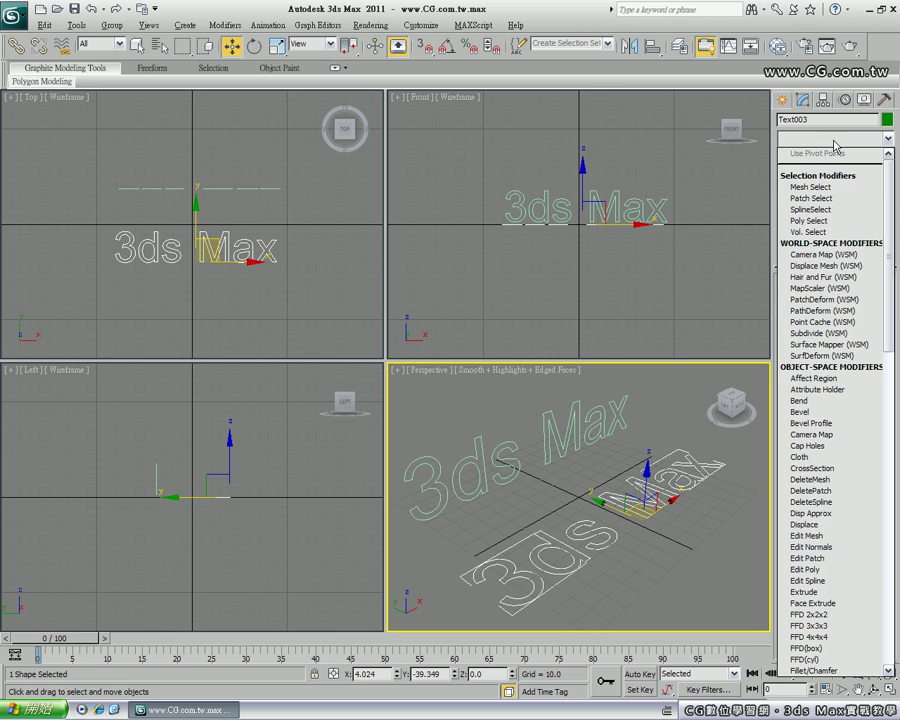
{"action": "key", "text": "e"}
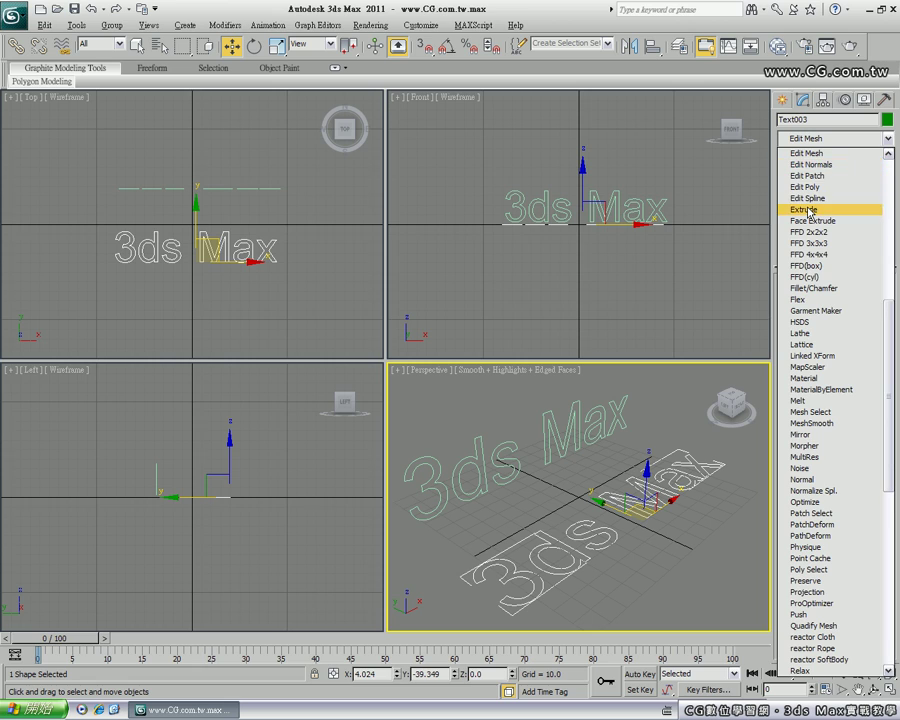
{"action": "left_click", "coordinate": [810, 210]}
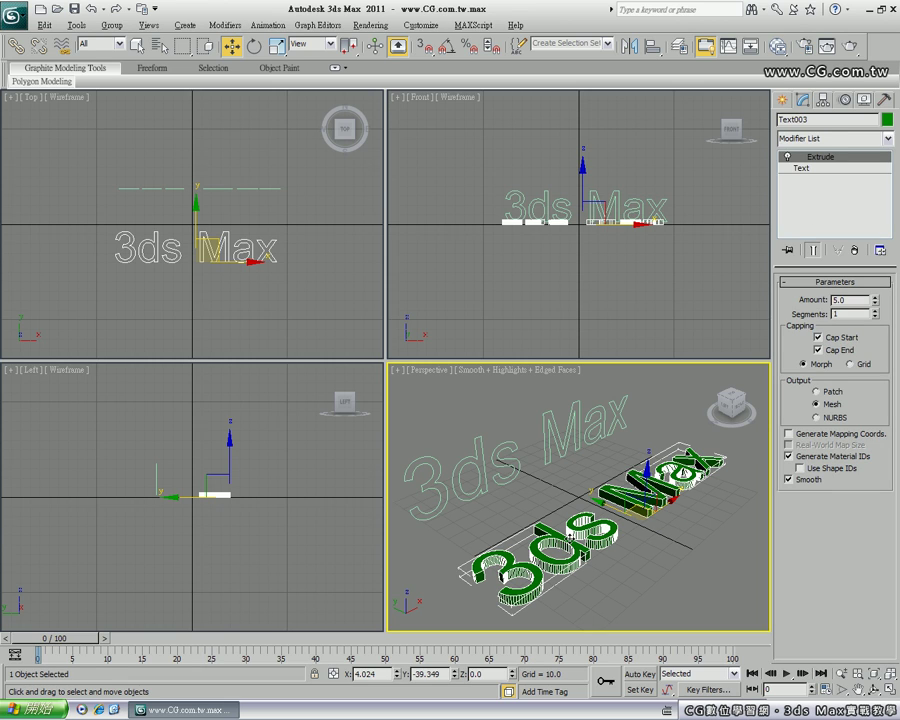
{"action": "left_click", "coordinate": [540, 475]}
- Extrude the upright text the same way, then deselect to view both solids
{"action": "left_click", "coordinate": [518, 447]}
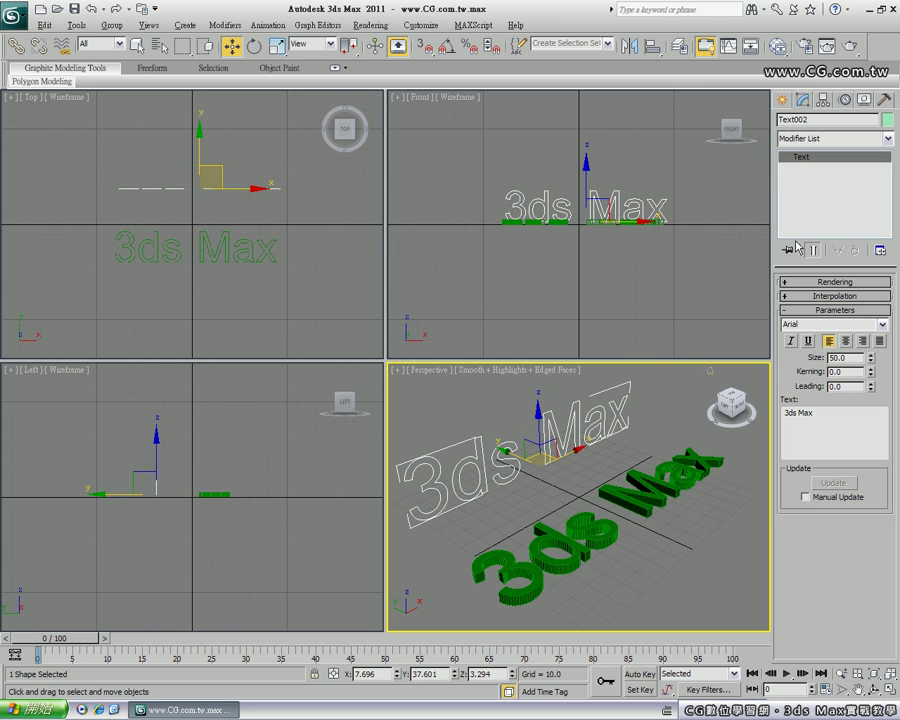
{"action": "left_click", "coordinate": [842, 139]}
{"action": "key", "text": "e"}
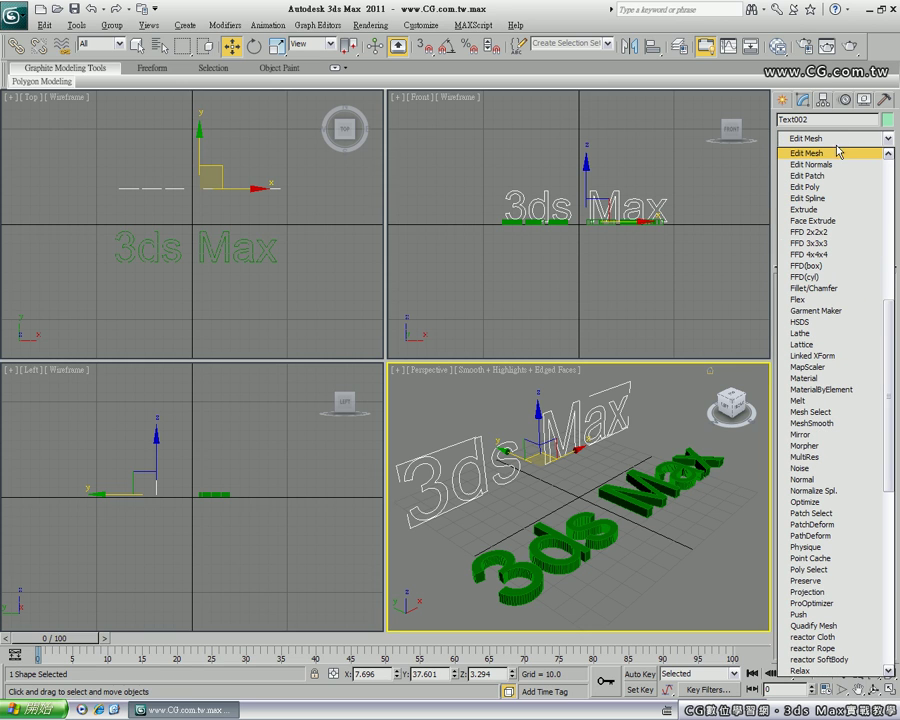
{"action": "left_click", "coordinate": [800, 209]}
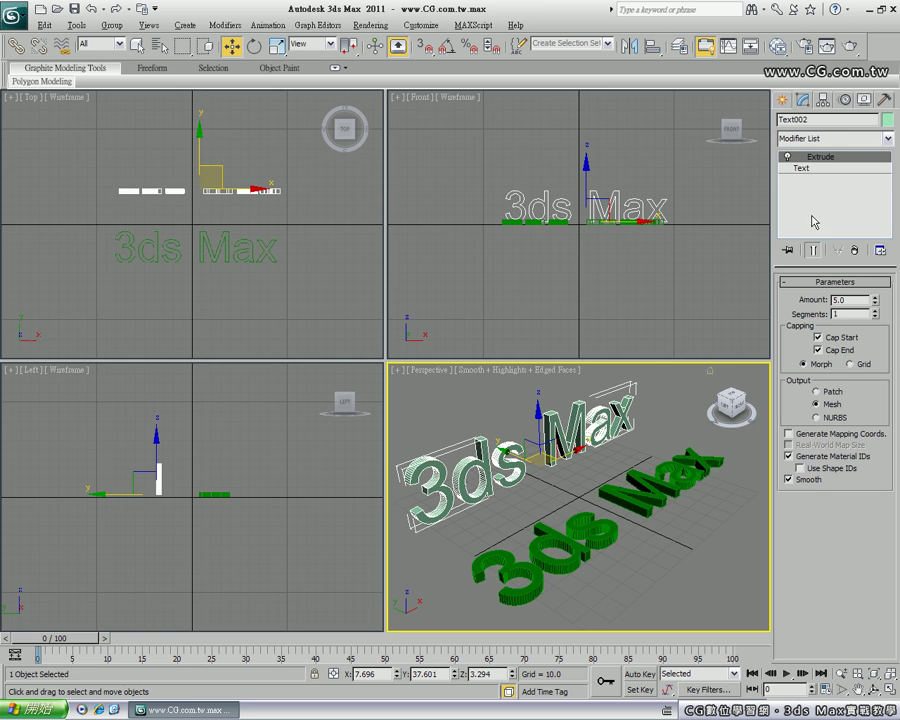
{"action": "left_click", "coordinate": [527, 518]}
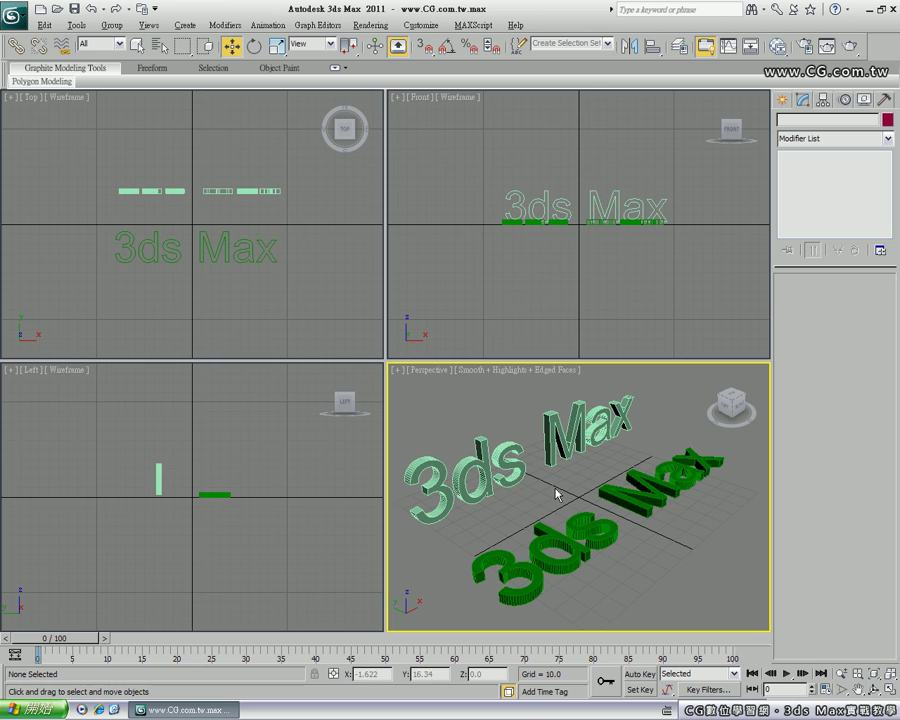